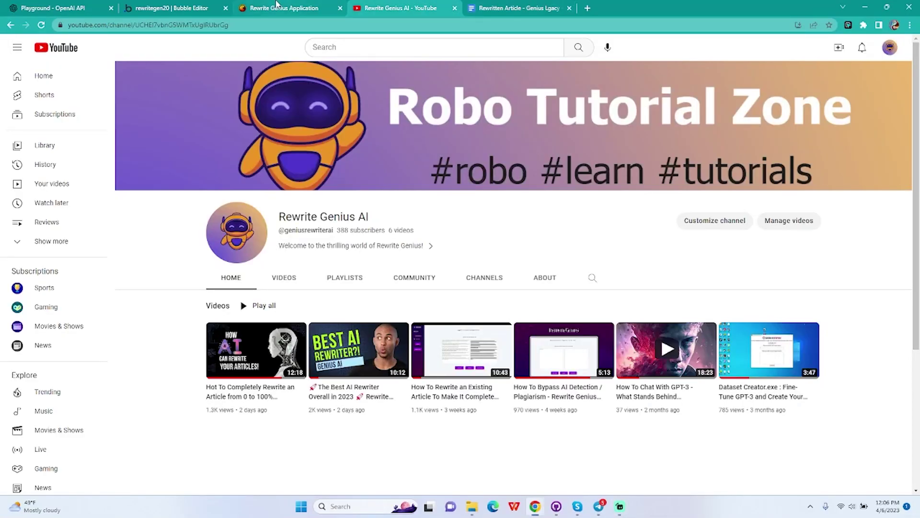
Switch from the YouTube channel to the Rewrite Genius Application tab, with both boxes empty.
{"action": "left_click", "coordinate": [277, 4]}
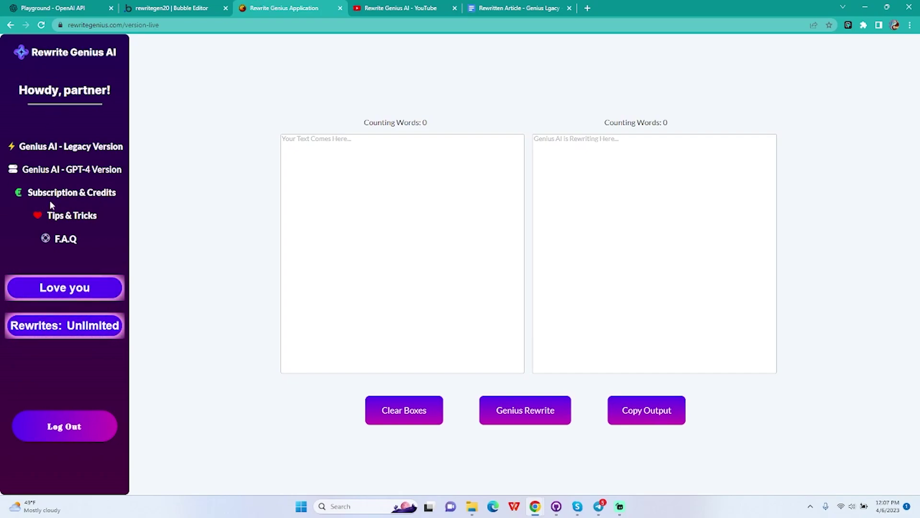
{"action": "left_click", "coordinate": [71, 218]}
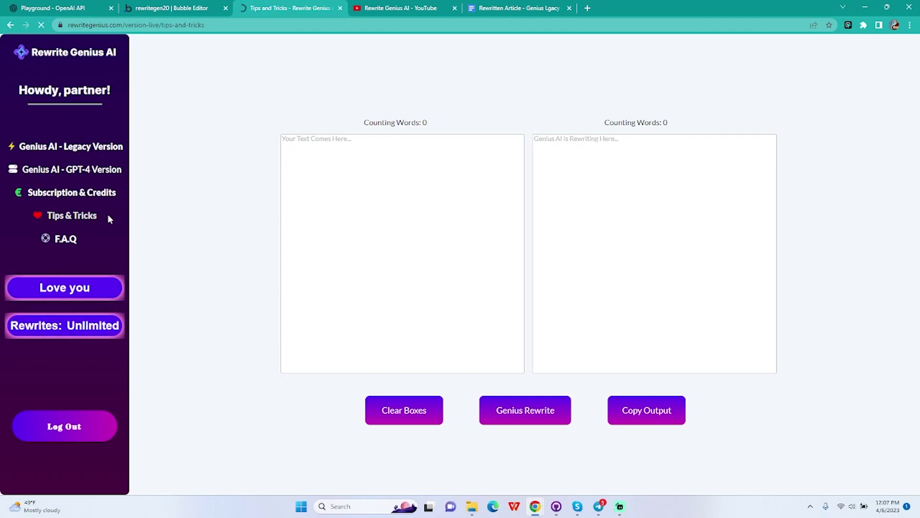
{"action": "left_click", "coordinate": [57, 236]}
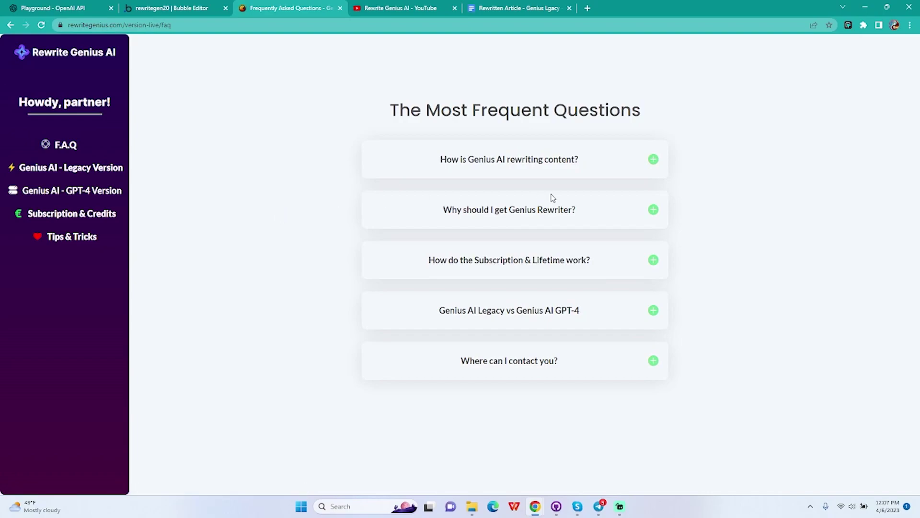
{"action": "left_click", "coordinate": [653, 310]}
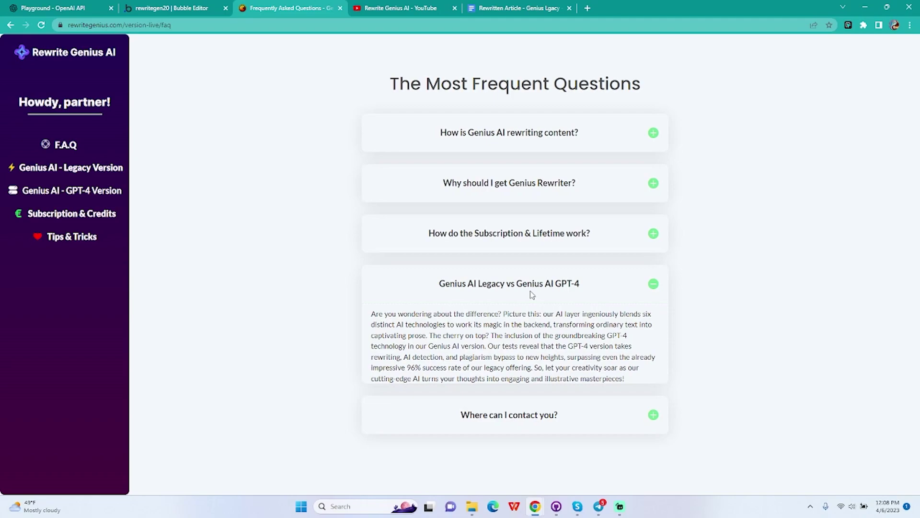
{"action": "left_click", "coordinate": [79, 168]}
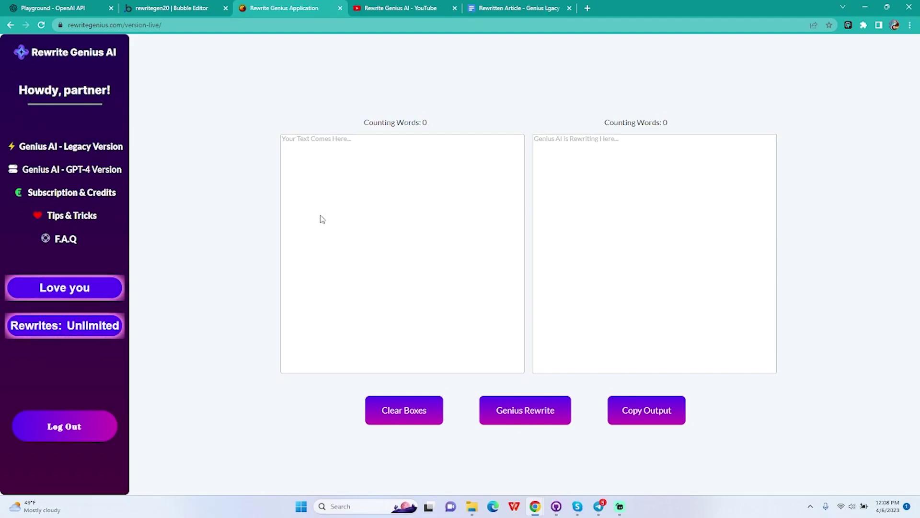
{"action": "left_click", "coordinate": [37, 191]}
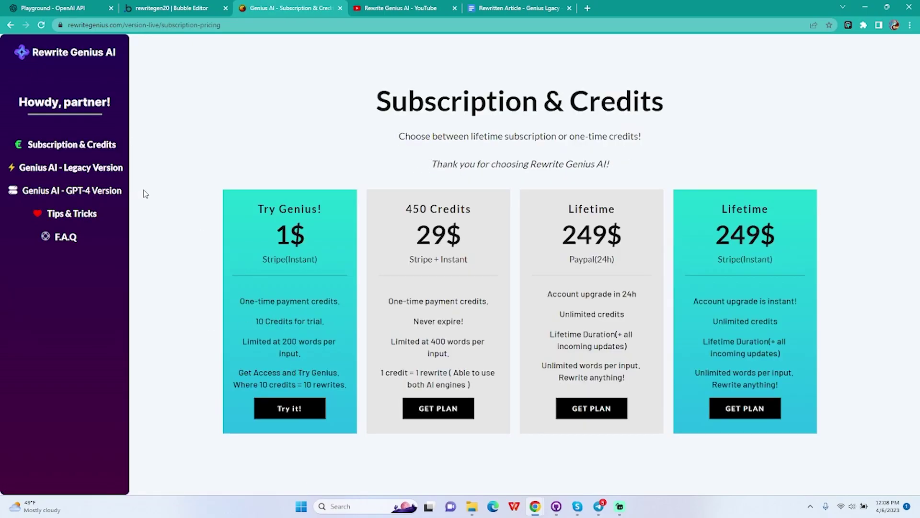
{"action": "left_click", "coordinate": [110, 172]}
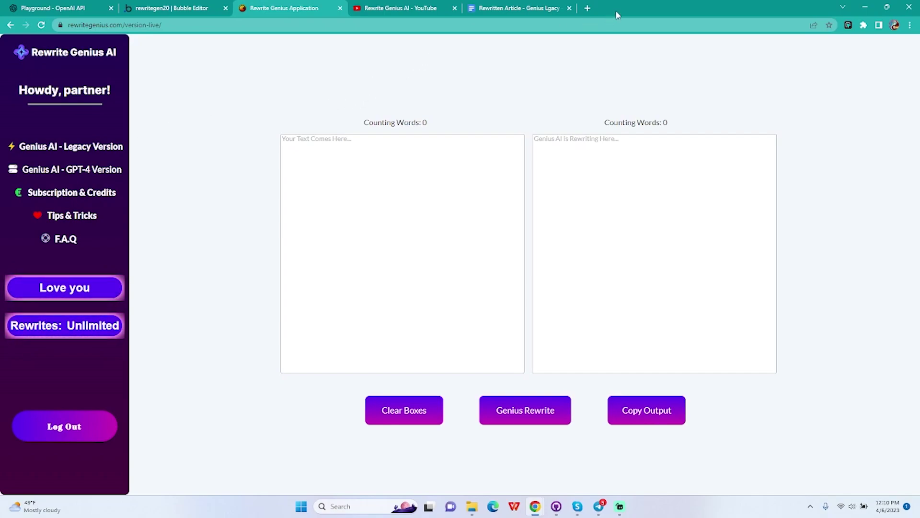
Open reviewmysale.com's Ingredients in Alpilean article and select its headline.
{"action": "left_click", "coordinate": [587, 8]}
{"action": "type", "text": "rev"}
{"action": "key", "text": "Return"}
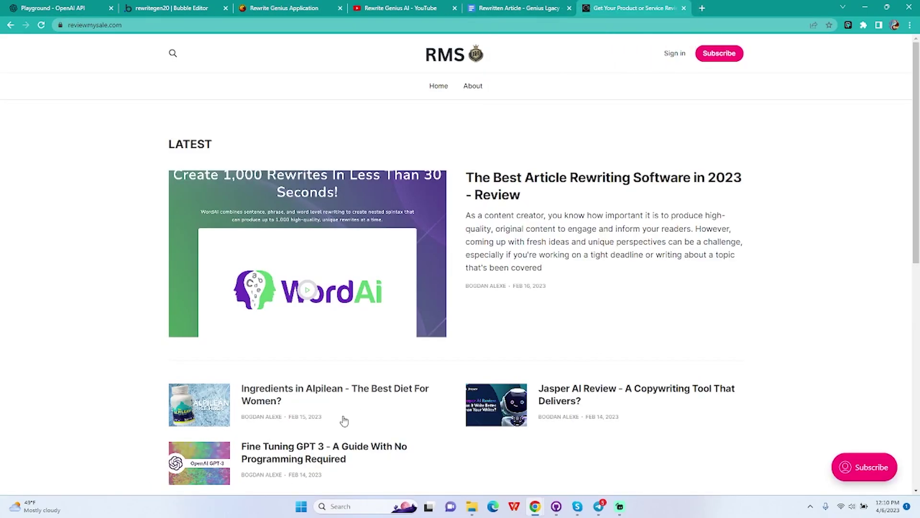
{"action": "scroll", "coordinate": [376, 364], "scroll_direction": "down", "scroll_amount": 1}
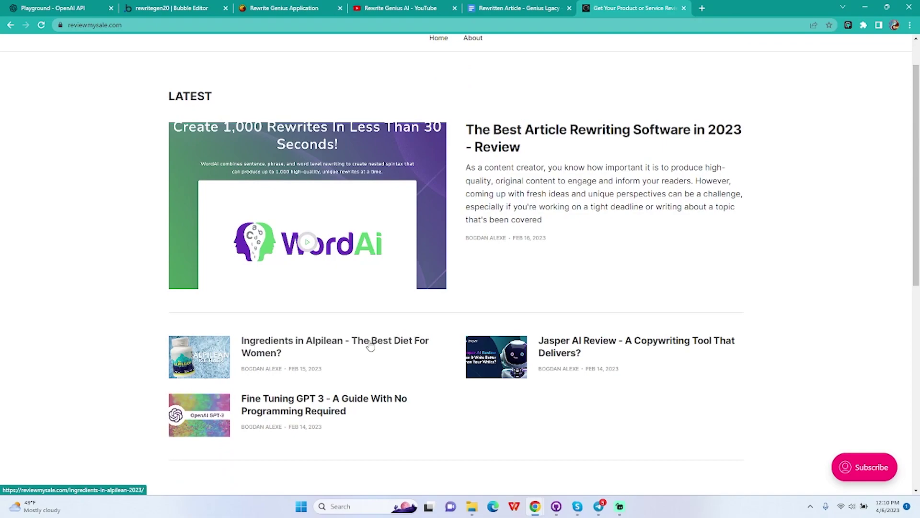
{"action": "left_click", "coordinate": [371, 347]}
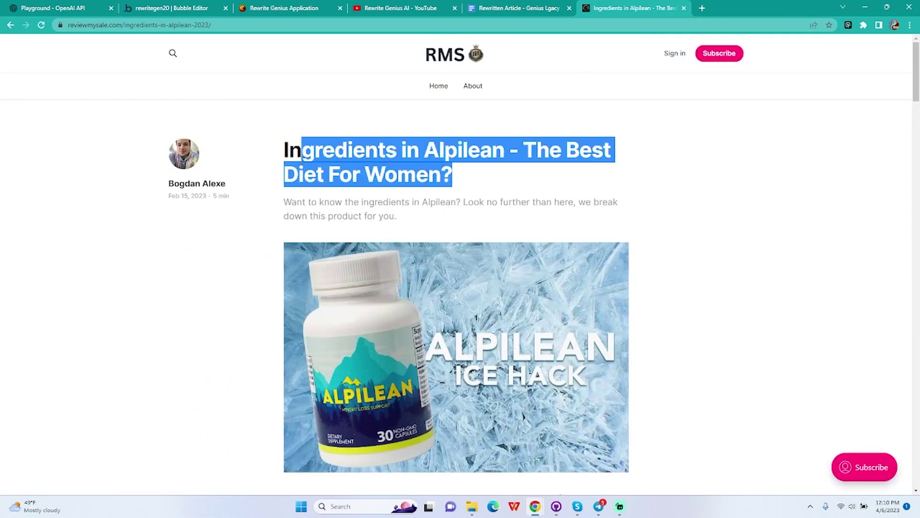
{"action": "left_click_drag", "start_coordinate": [302, 150], "coordinate": [283, 150]}
Paste the headline into the rewriter's input box, Genius Rewrite it, and select the result.
{"action": "left_click", "coordinate": [526, 8]}
{"action": "left_click", "coordinate": [309, 8]}
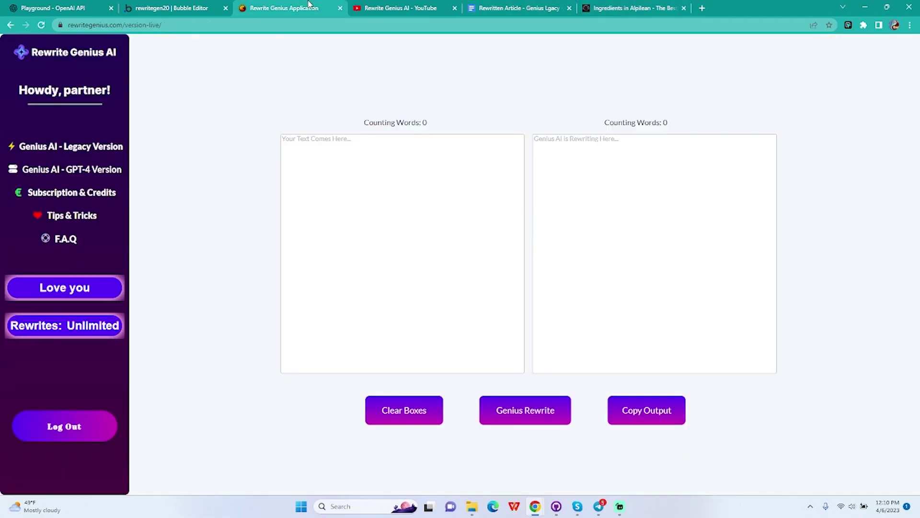
{"action": "left_click", "coordinate": [359, 174]}
{"action": "type", "text": "Ingredients In Alpilean - The Best Diet For Women?"}
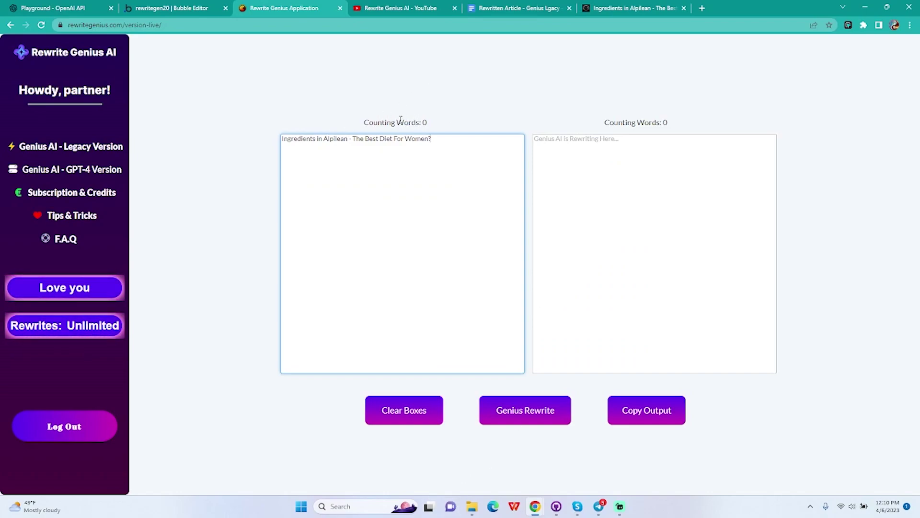
{"action": "left_click", "coordinate": [533, 413]}
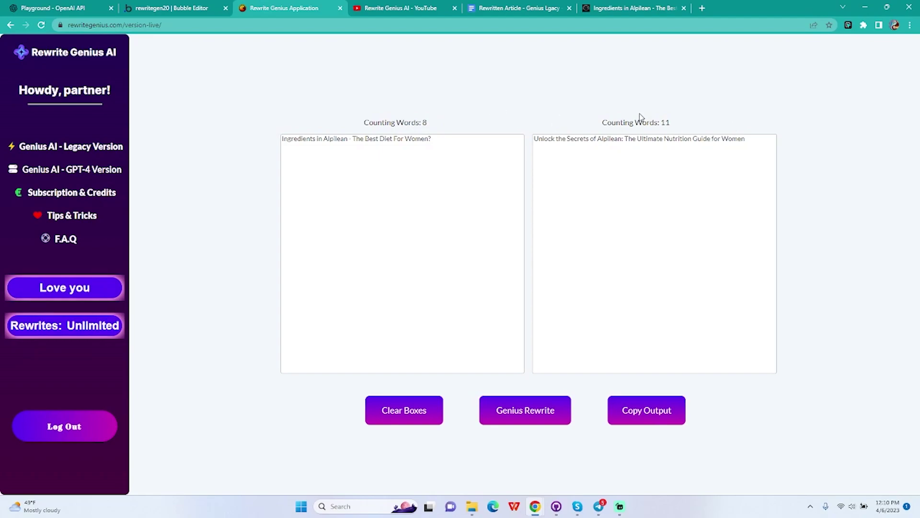
{"action": "left_click_drag", "start_coordinate": [749, 139], "coordinate": [533, 139]}
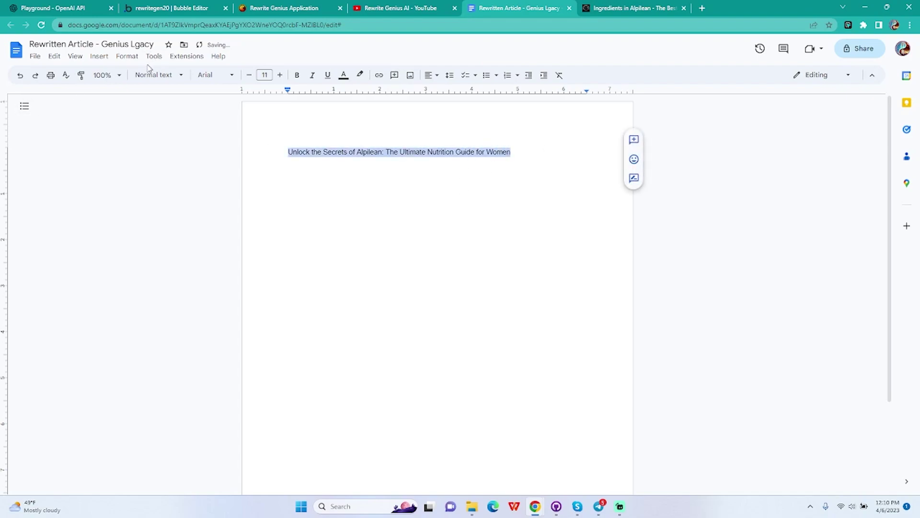
Make the pasted title a centred Heading 1 in the Rewritten Article document.
{"action": "left_click", "coordinate": [152, 75]}
{"action": "mouse_move", "coordinate": [195, 191]}
{"action": "left_click", "coordinate": [336, 196]}
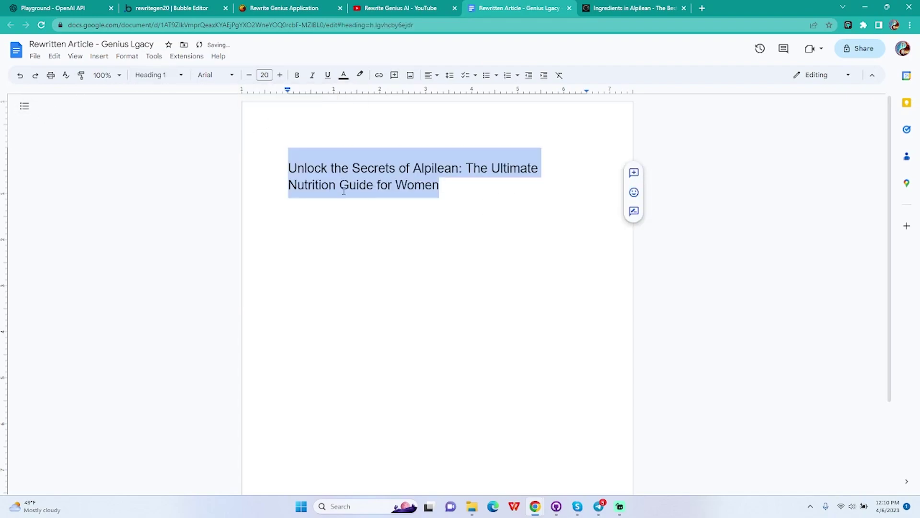
{"action": "left_click", "coordinate": [429, 75]}
{"action": "left_click", "coordinate": [447, 95]}
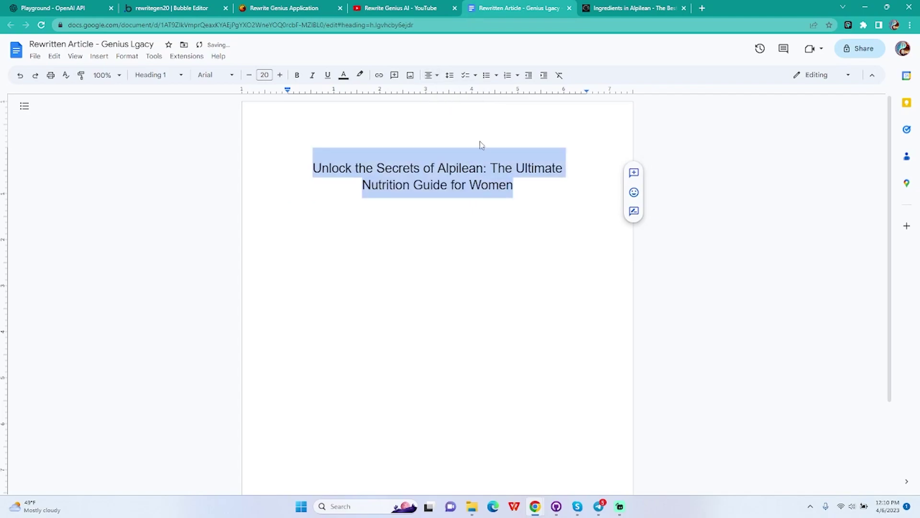
{"action": "left_click", "coordinate": [524, 200]}
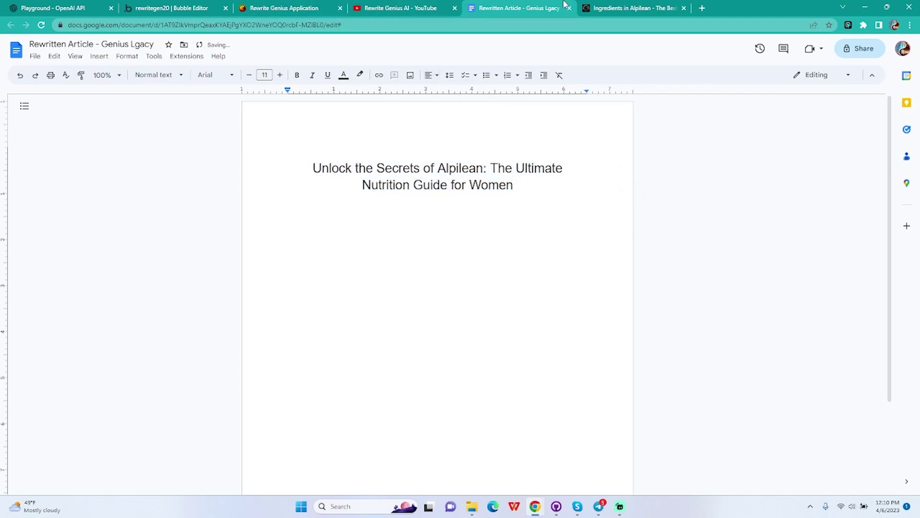
Copy the article's four introductory paragraphs into the rewriter, replacing the old headline.
{"action": "left_click", "coordinate": [633, 8]}
{"action": "scroll", "coordinate": [308, 176], "scroll_direction": "down", "scroll_amount": 7}
{"action": "left_click_drag", "start_coordinate": [283, 161], "coordinate": [560, 327]}
{"action": "key", "text": "ctrl+c"}
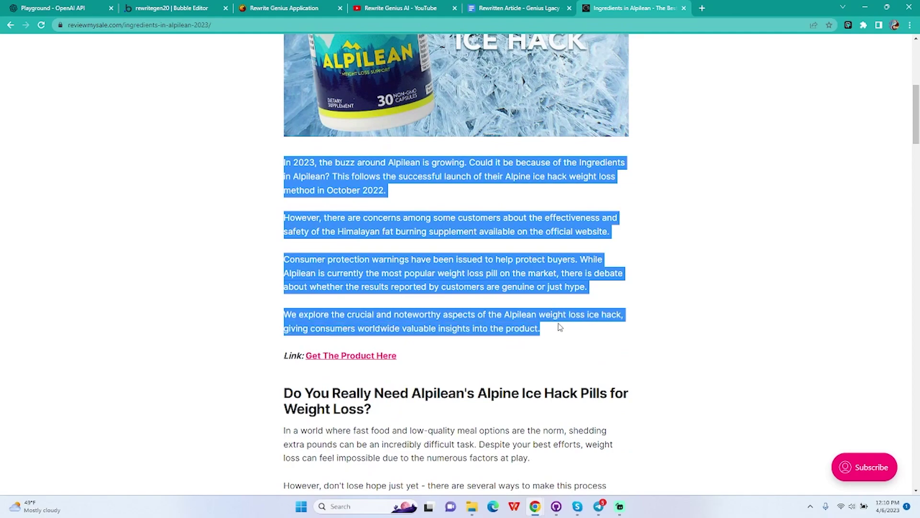
{"action": "left_click", "coordinate": [443, 4]}
{"action": "left_click", "coordinate": [281, 8]}
{"action": "left_click", "coordinate": [458, 187]}
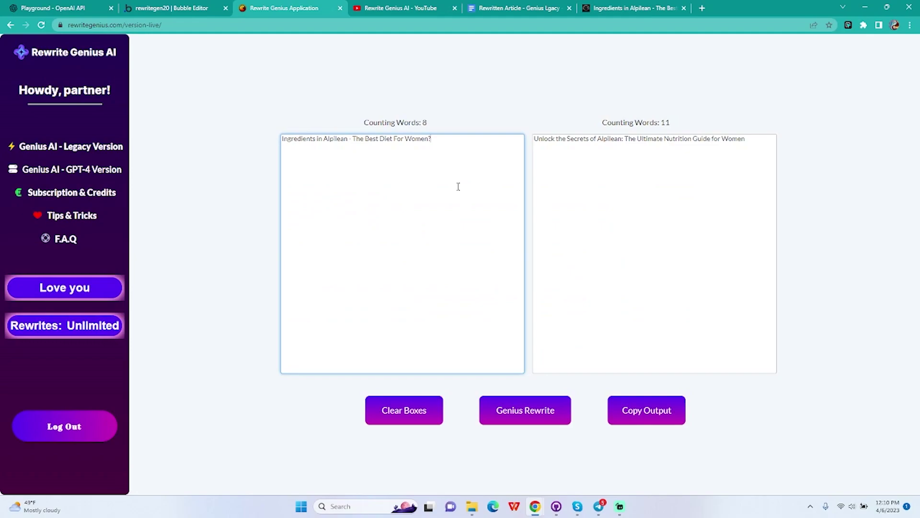
{"action": "key", "text": "ctrl+a"}
{"action": "key", "text": "ctrl+v"}
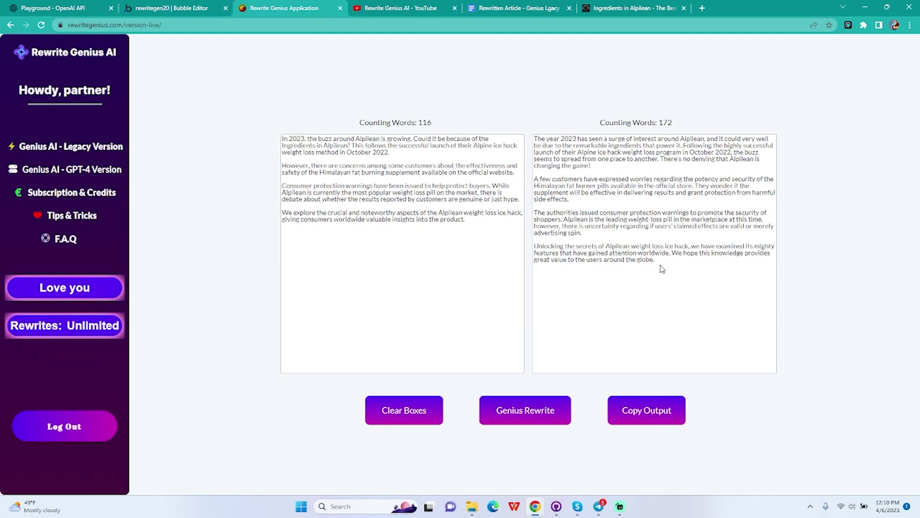
Copy the 172-word rewritten output and paste it below the title in the document.
{"action": "left_click", "coordinate": [669, 410]}
{"action": "left_click", "coordinate": [618, 8]}
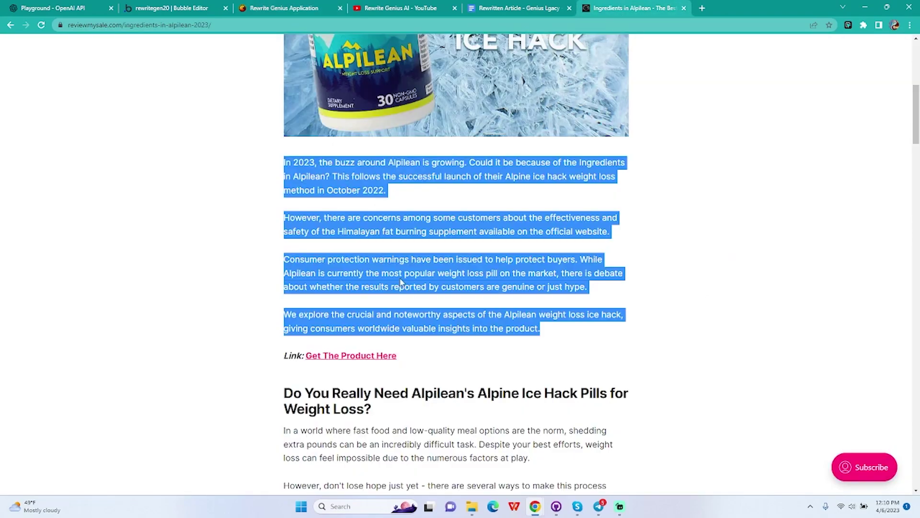
{"action": "left_click", "coordinate": [520, 8]}
{"action": "key", "text": "ctrl+v"}
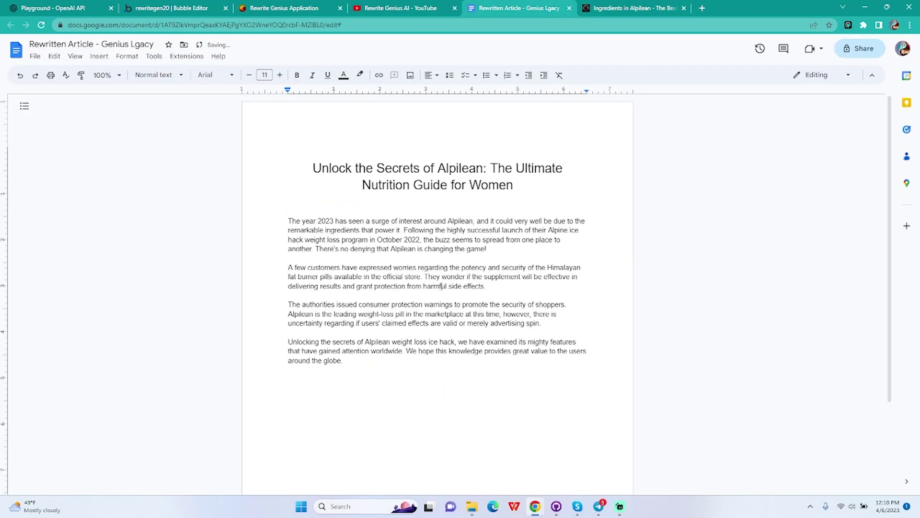
{"action": "left_click", "coordinate": [389, 8]}
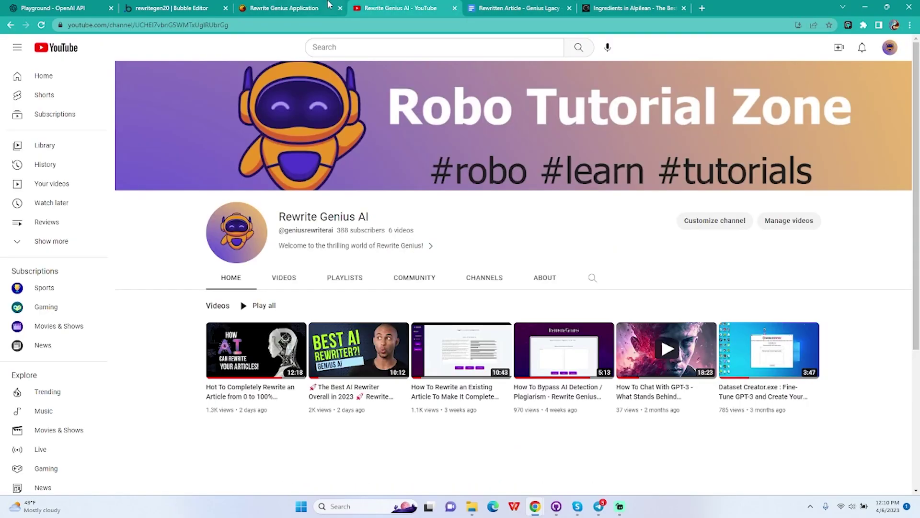
{"action": "left_click", "coordinate": [326, 8]}
{"action": "left_click", "coordinate": [520, 8]}
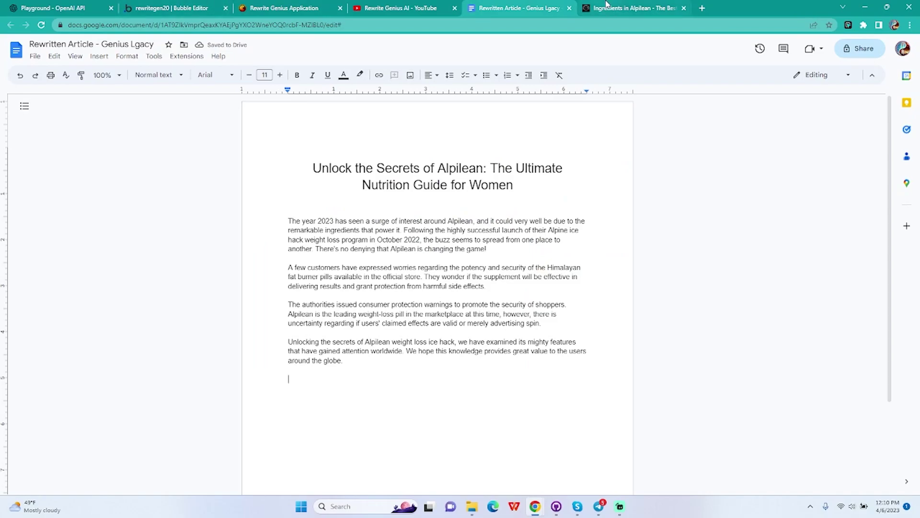
Copy the Alpilean article and paste it into the cleared rewriter input box.
{"action": "left_click", "coordinate": [623, 8]}
{"action": "scroll", "coordinate": [390, 289], "scroll_direction": "down", "scroll_amount": 3}
{"action": "left_click_drag", "start_coordinate": [236, 237], "coordinate": [570, 148]}
{"action": "scroll", "coordinate": [410, 275], "scroll_direction": "down", "scroll_amount": 12}
{"action": "scroll", "coordinate": [564, 280], "scroll_direction": "down", "scroll_amount": 16}
{"action": "scroll", "coordinate": [499, 60], "scroll_direction": "up", "scroll_amount": 2}
{"action": "scroll", "coordinate": [491, 110], "scroll_direction": "down", "scroll_amount": 15}
{"action": "key", "text": "ctrl+c"}
{"action": "key", "text": "ctrl+shift+Tab"}
{"action": "key", "text": "ctrl+shift+Tab"}
{"action": "key", "text": "ctrl+shift+Tab"}
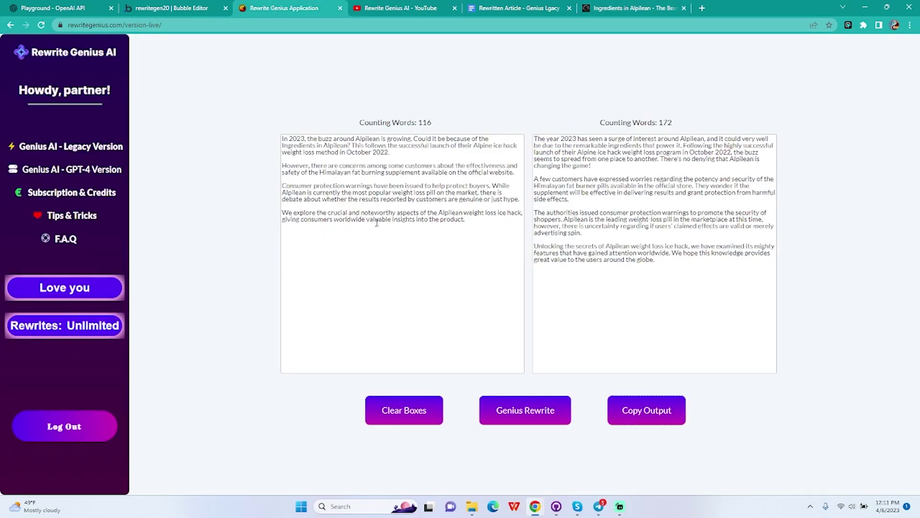
{"action": "left_click", "coordinate": [391, 414]}
{"action": "left_click", "coordinate": [420, 293]}
{"action": "key", "text": "ctrl+v"}
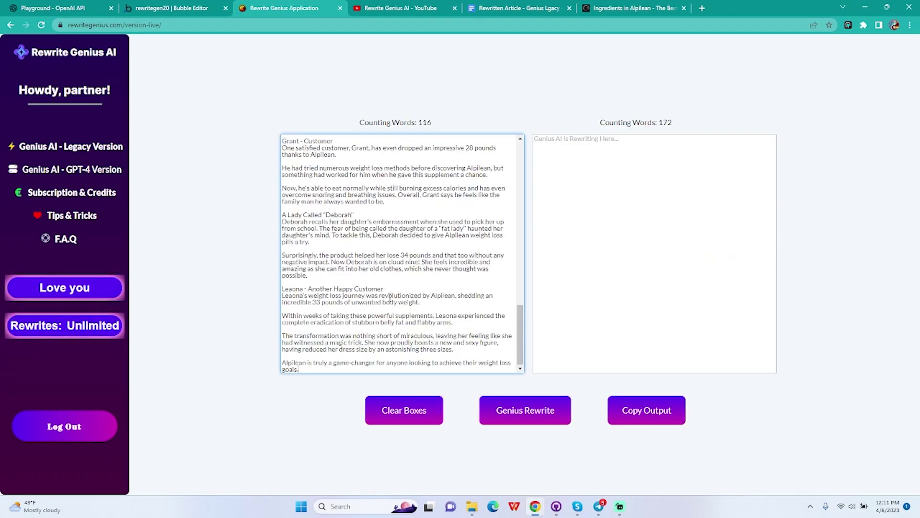
Delete the official-website link line from the pasted article.
{"action": "scroll", "coordinate": [390, 298], "scroll_direction": "up", "scroll_amount": 5}
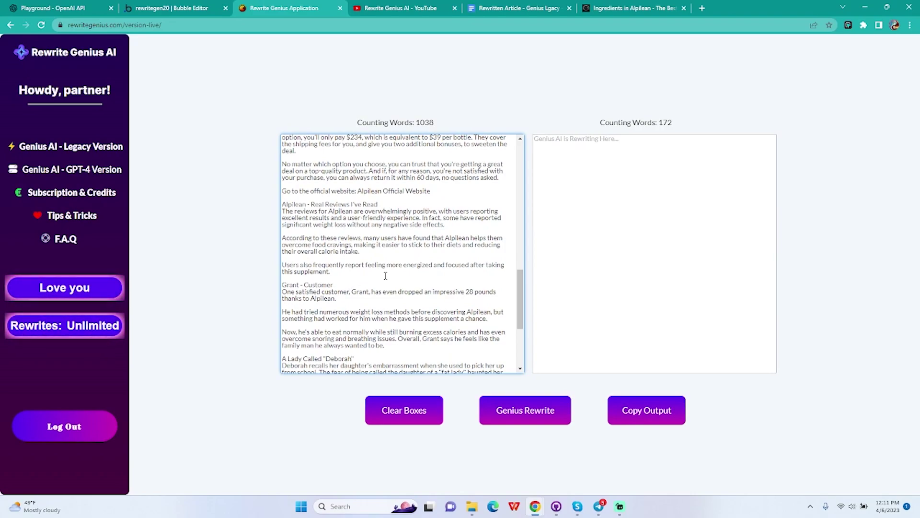
{"action": "left_click_drag", "start_coordinate": [442, 194], "coordinate": [268, 191]}
{"action": "key", "text": "BackSpace"}
{"action": "key", "text": "BackSpace"}
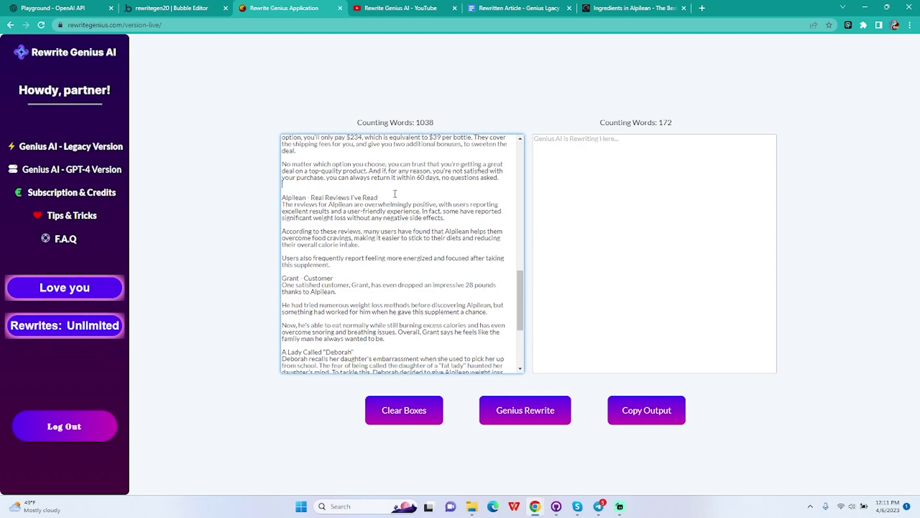
Append the article's Overall? conclusion to the end of the input and tidy its line breaks.
{"action": "scroll", "coordinate": [437, 224], "scroll_direction": "up", "scroll_amount": 10}
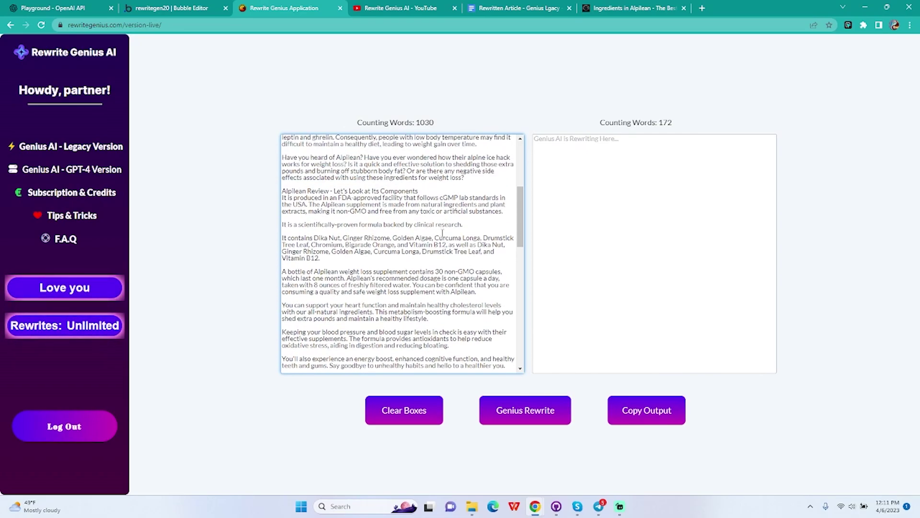
{"action": "scroll", "coordinate": [442, 232], "scroll_direction": "up", "scroll_amount": 5}
{"action": "scroll", "coordinate": [445, 234], "scroll_direction": "up", "scroll_amount": 2}
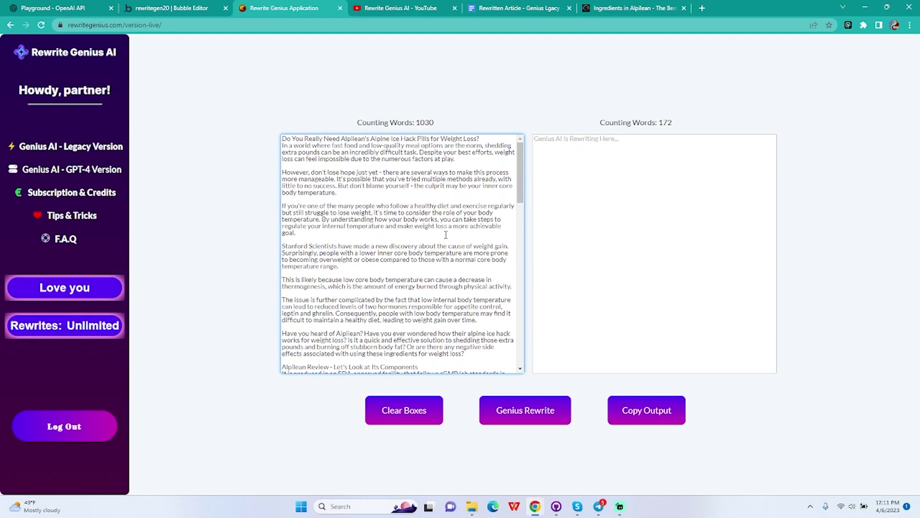
{"action": "scroll", "coordinate": [444, 234], "scroll_direction": "down", "scroll_amount": 10}
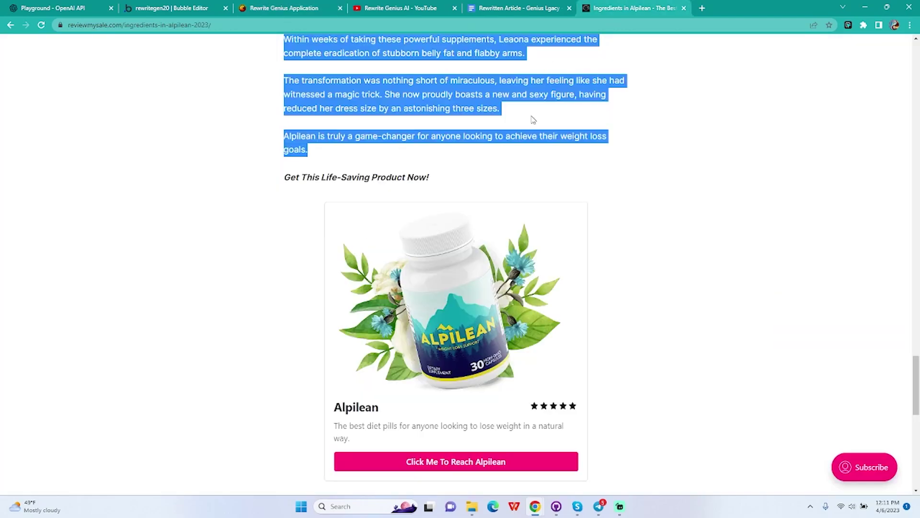
{"action": "scroll", "coordinate": [533, 120], "scroll_direction": "down", "scroll_amount": 5}
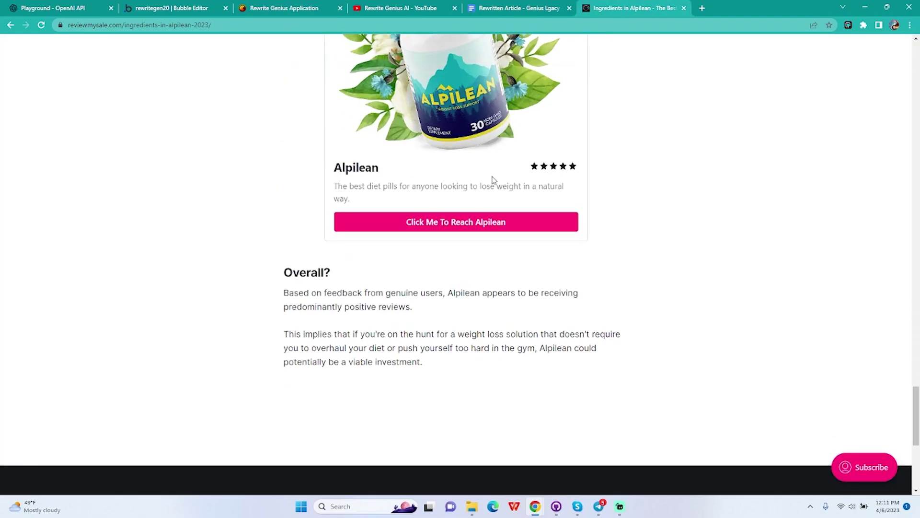
{"action": "left_click_drag", "start_coordinate": [284, 269], "coordinate": [438, 363]}
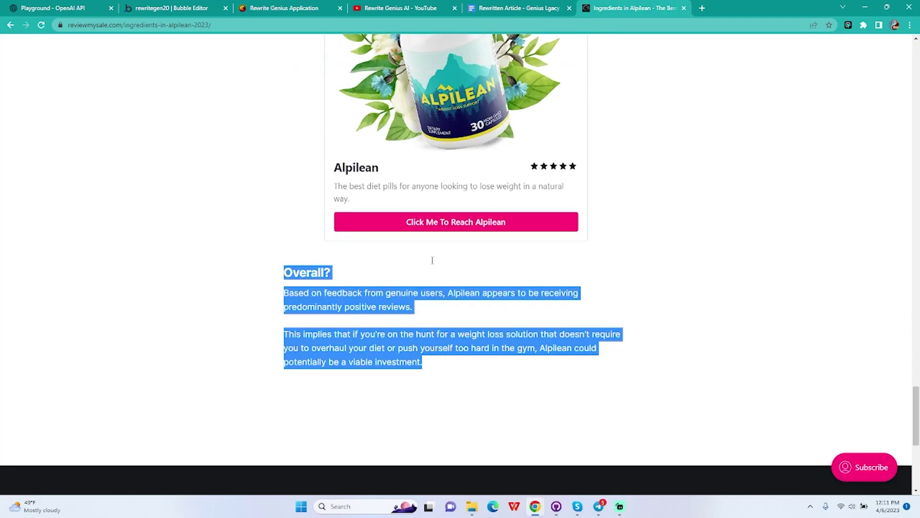
{"action": "left_click", "coordinate": [269, 5]}
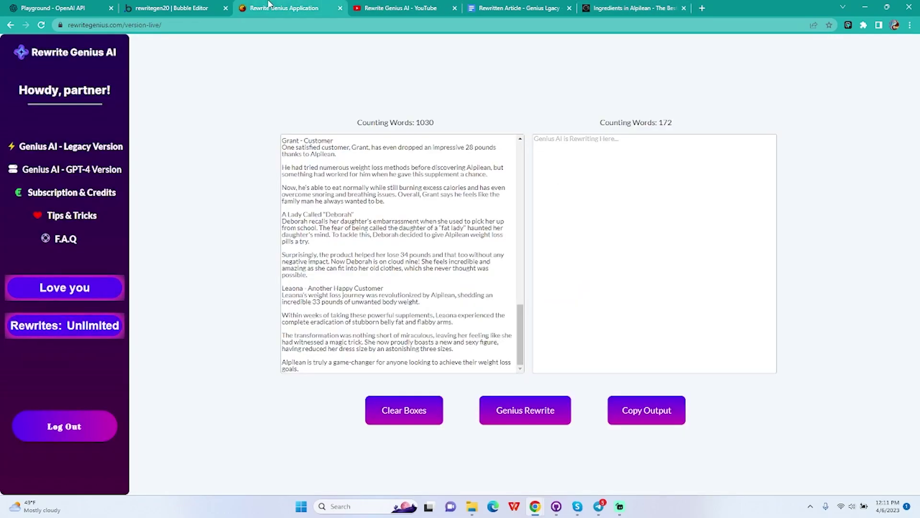
{"action": "left_click", "coordinate": [339, 371]}
{"action": "key", "text": "ctrl+v"}
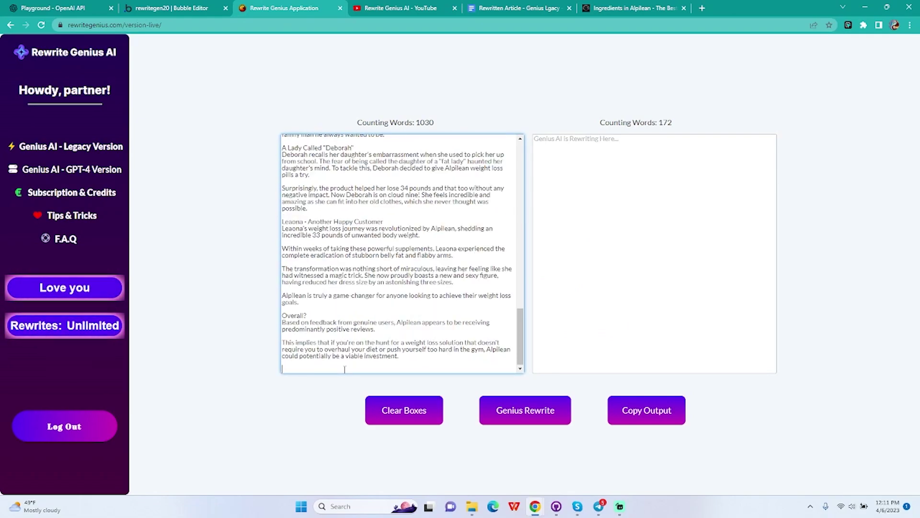
{"action": "key", "text": "BackSpace"}
{"action": "key", "text": "BackSpace"}
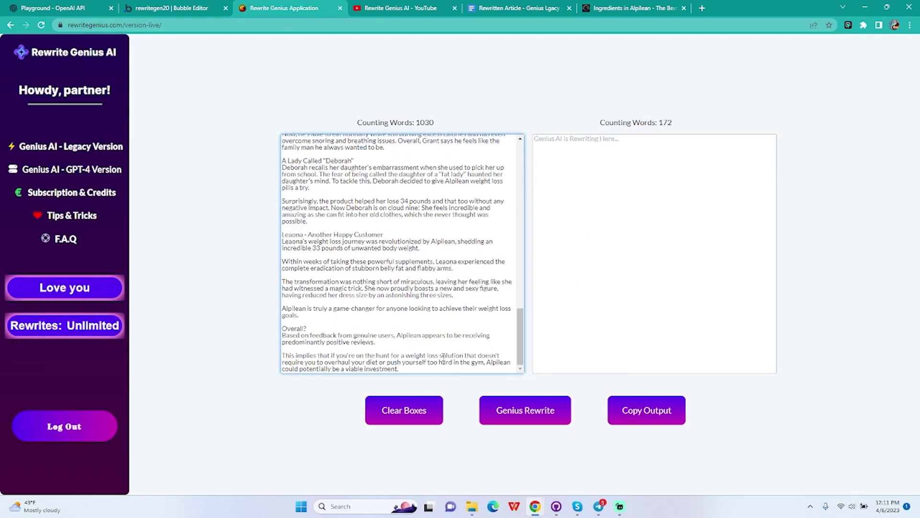
{"action": "key", "text": "BackSpace"}
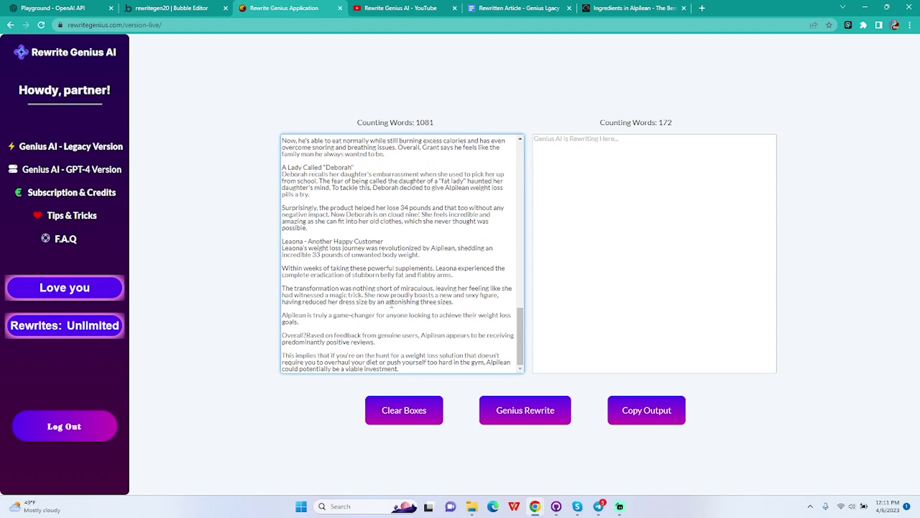
{"action": "key", "text": "BackSpace"}
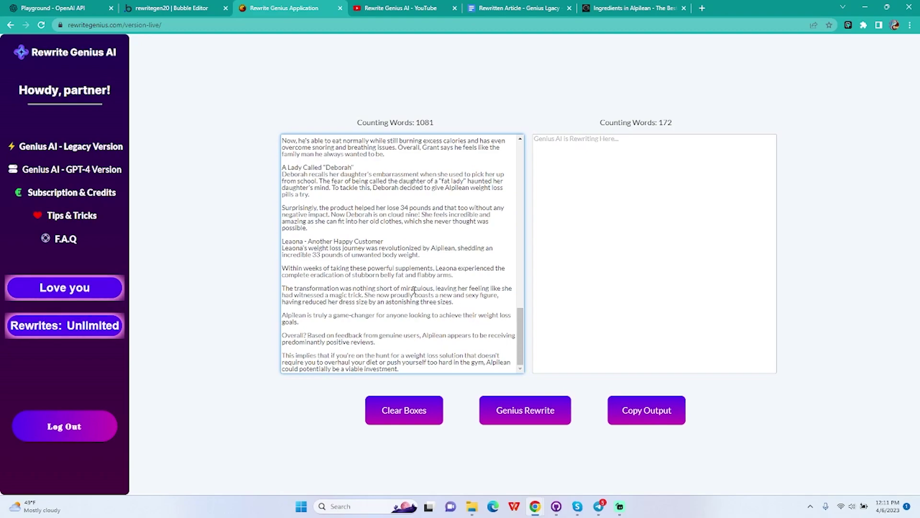
Fix a misspelling of 'Alpilean' and review the 1,084-word input.
{"action": "scroll", "coordinate": [382, 255], "scroll_direction": "up", "scroll_amount": 3}
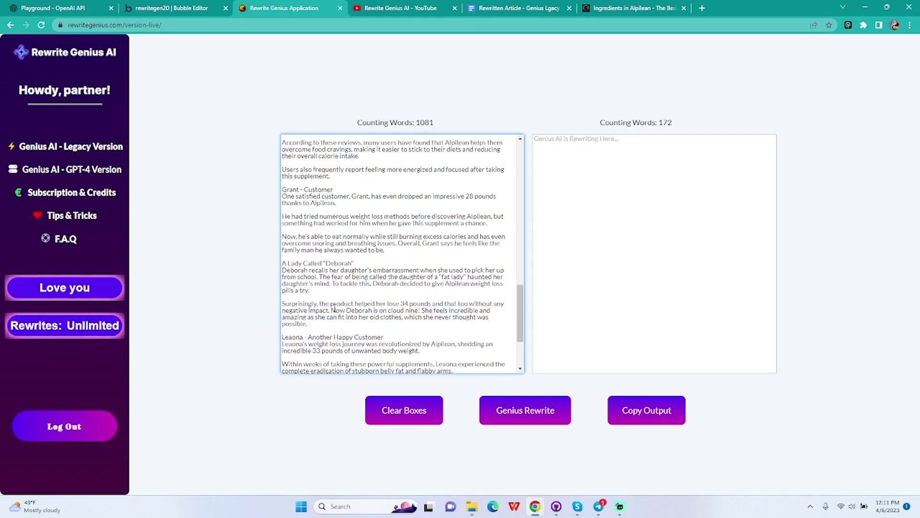
{"action": "scroll", "coordinate": [343, 207], "scroll_direction": "up", "scroll_amount": 4}
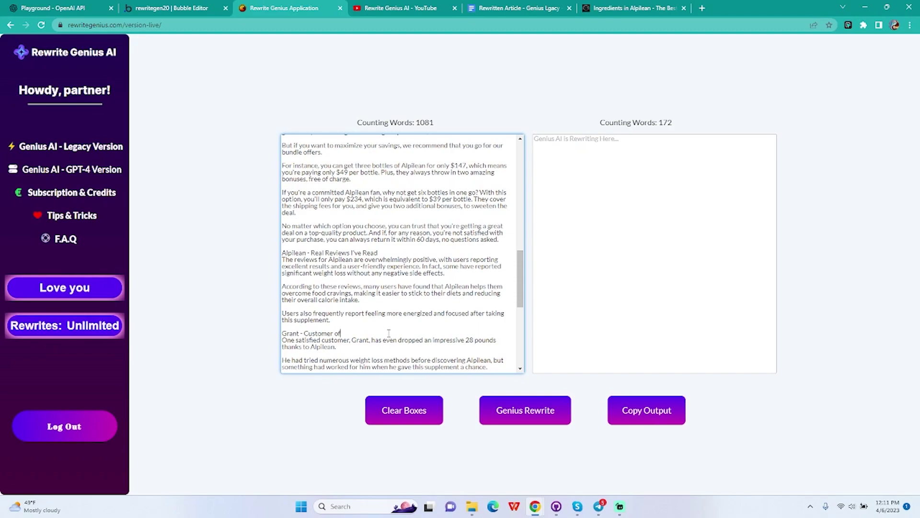
{"action": "type", "text": "ilean"}
{"action": "scroll", "coordinate": [373, 273], "scroll_direction": "up", "scroll_amount": 3}
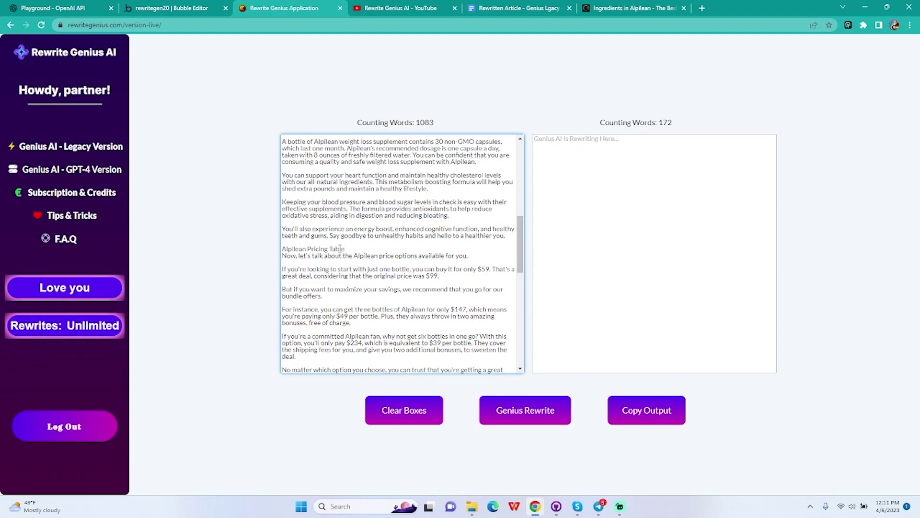
{"action": "scroll", "coordinate": [370, 249], "scroll_direction": "up", "scroll_amount": 4}
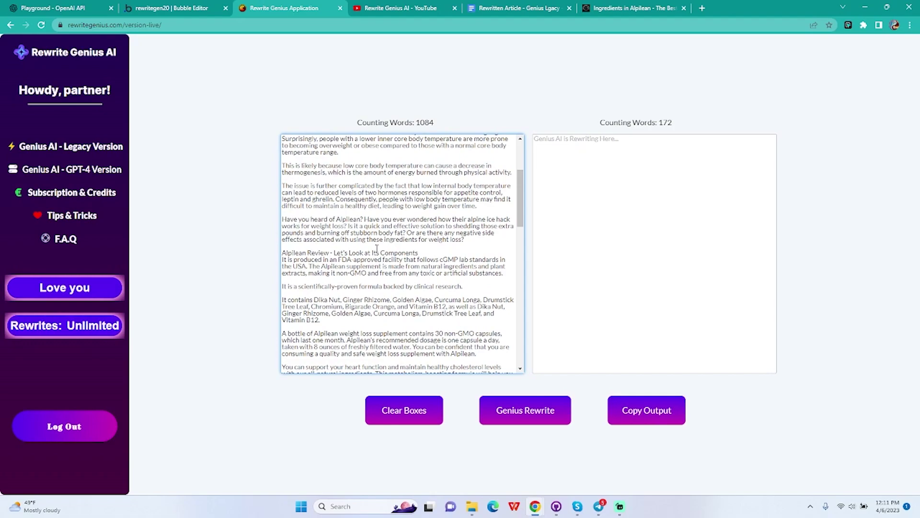
{"action": "scroll", "coordinate": [397, 230], "scroll_direction": "up", "scroll_amount": 3}
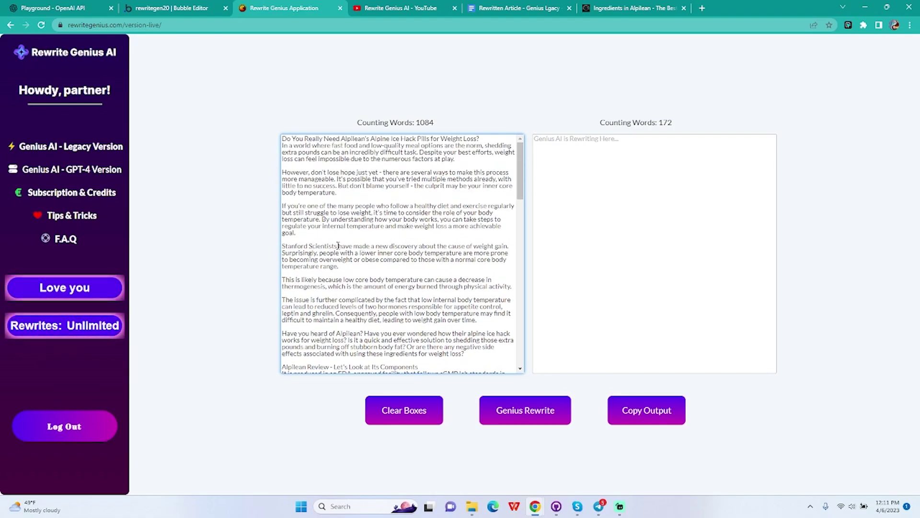
Genius Rewrite the 1,084-word article and scroll through the 1,276-word output.
{"action": "left_click", "coordinate": [506, 412]}
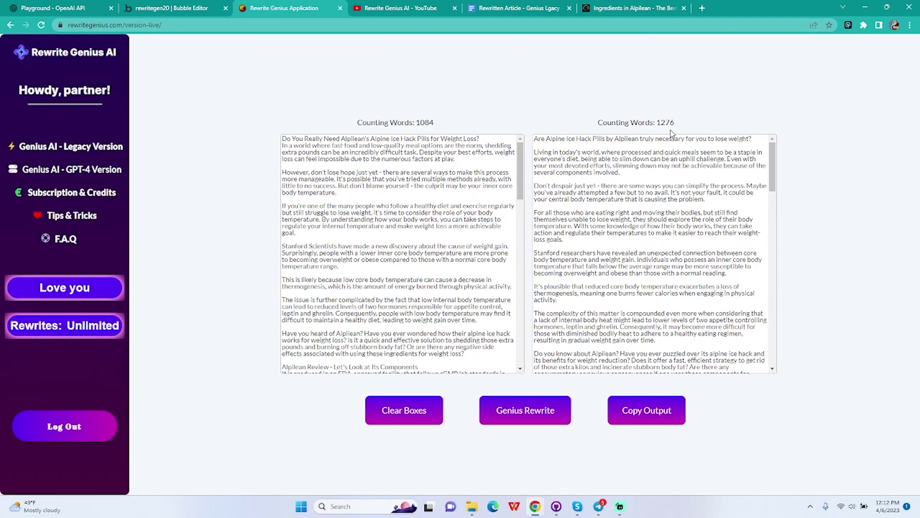
{"action": "scroll", "coordinate": [693, 254], "scroll_direction": "down", "scroll_amount": 10}
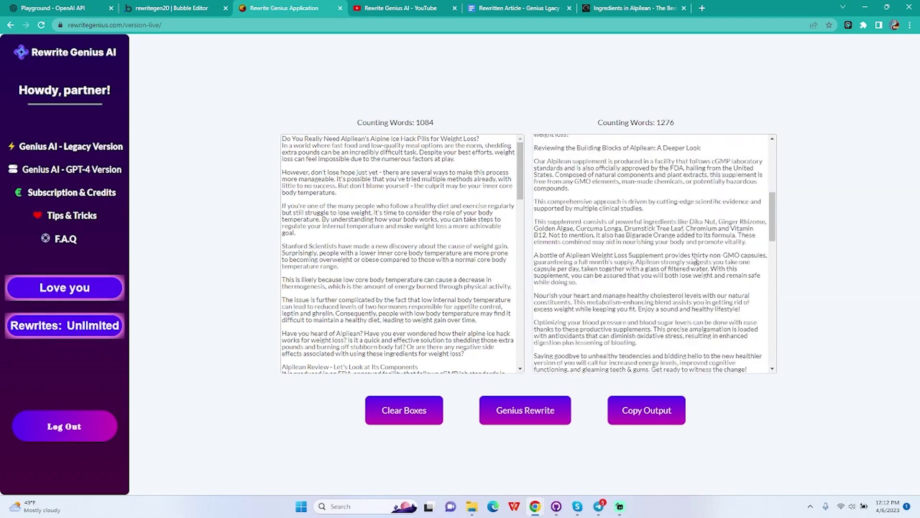
{"action": "scroll", "coordinate": [701, 260], "scroll_direction": "down", "scroll_amount": 10}
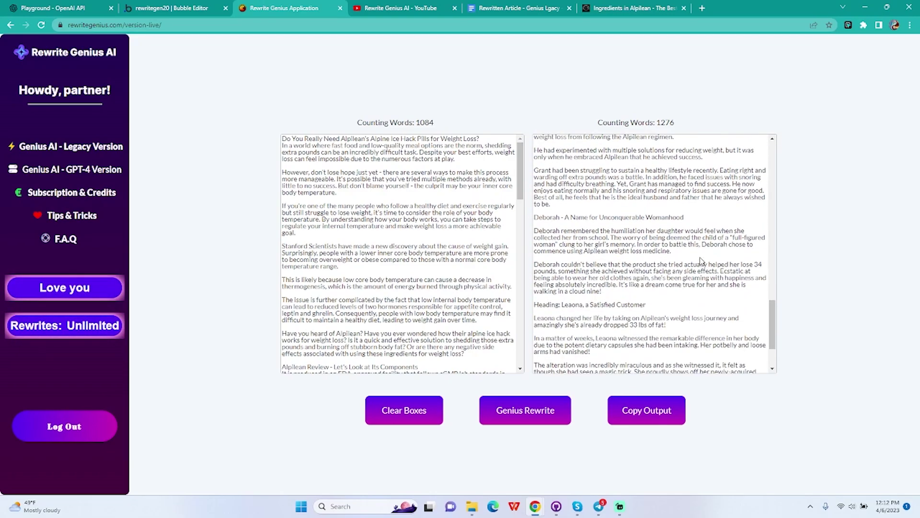
{"action": "scroll", "coordinate": [468, 329], "scroll_direction": "down", "scroll_amount": 15}
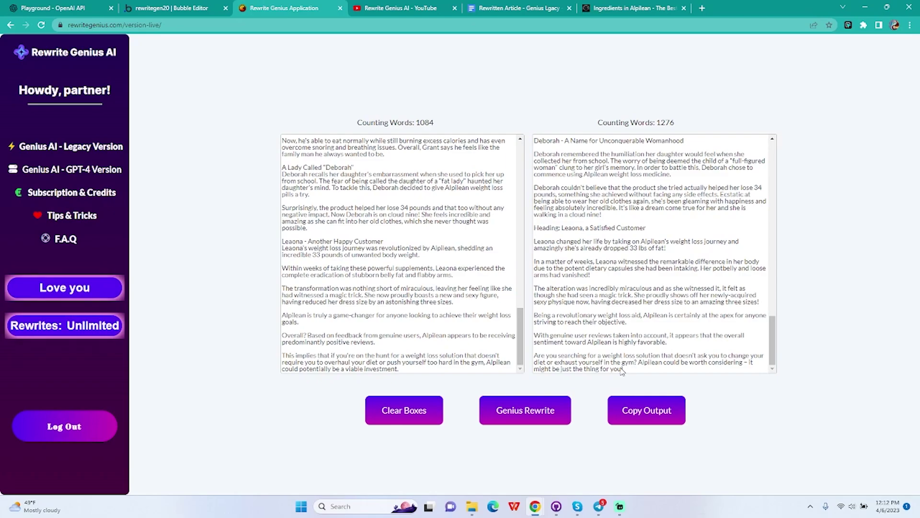
Paste the full rewritten article into the document and check its word count.
{"action": "left_click", "coordinate": [657, 406]}
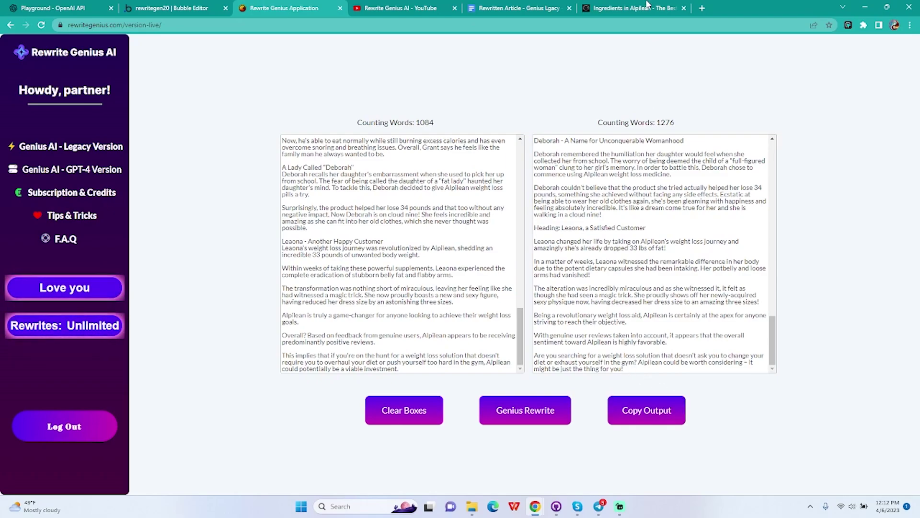
{"action": "left_click", "coordinate": [550, 7]}
{"action": "key", "text": "ctrl+v"}
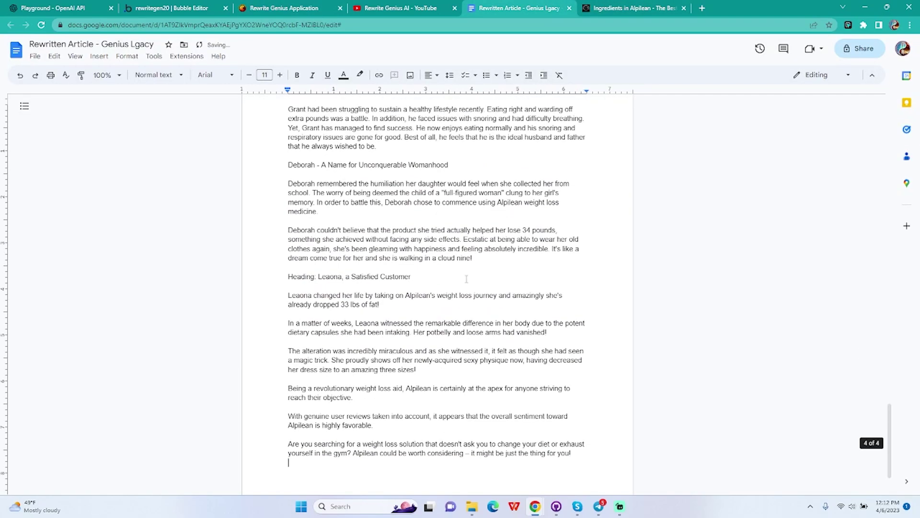
{"action": "scroll", "coordinate": [467, 278], "scroll_direction": "up", "scroll_amount": 20}
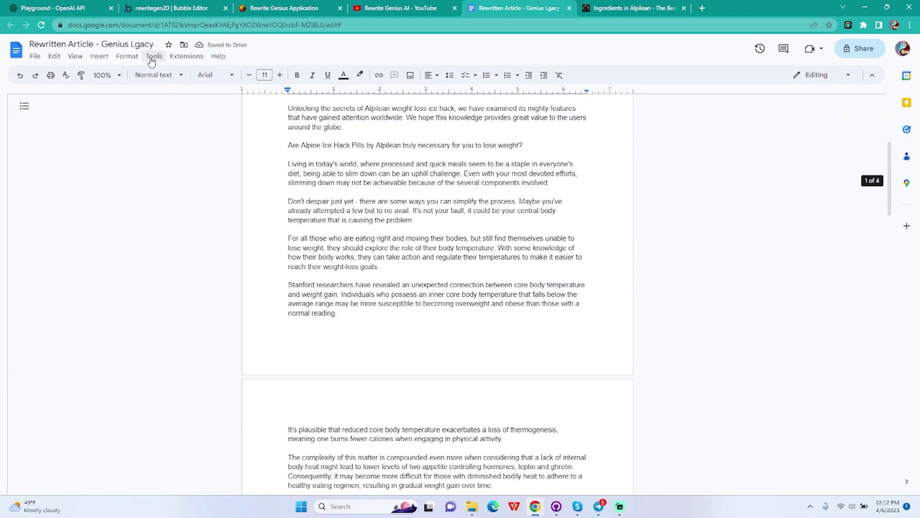
{"action": "left_click", "coordinate": [152, 56]}
{"action": "left_click", "coordinate": [206, 86]}
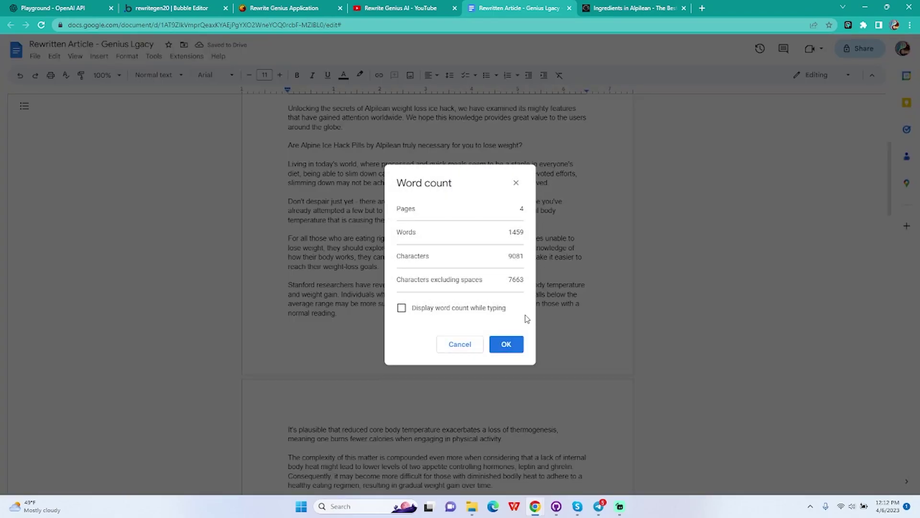
{"action": "left_click", "coordinate": [518, 354]}
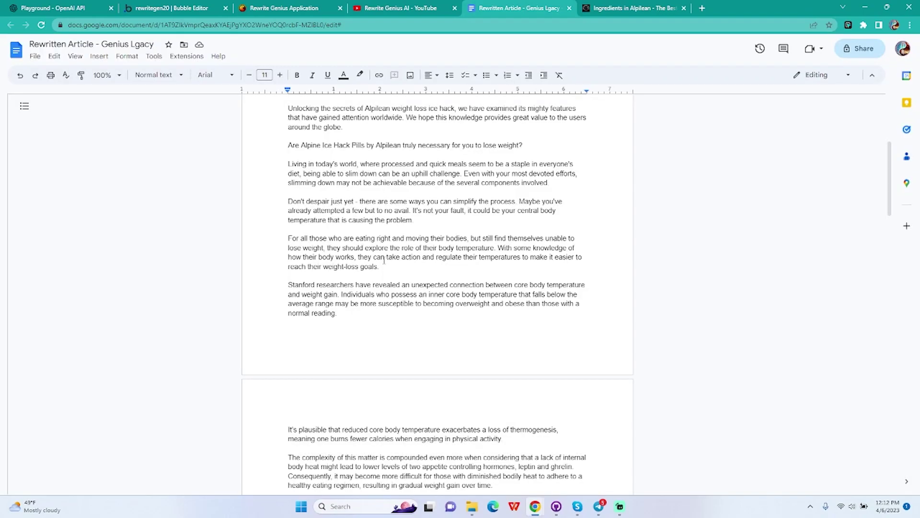
{"action": "scroll", "coordinate": [450, 288], "scroll_direction": "up", "scroll_amount": 5}
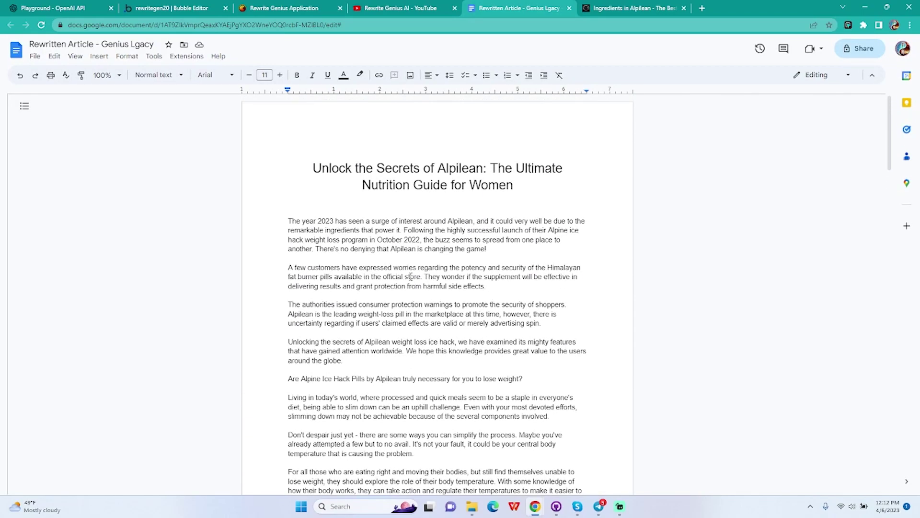
Empty both rewriter text boxes and return to the Rewritten Article document.
{"action": "left_click", "coordinate": [287, 9]}
{"action": "left_click", "coordinate": [397, 417]}
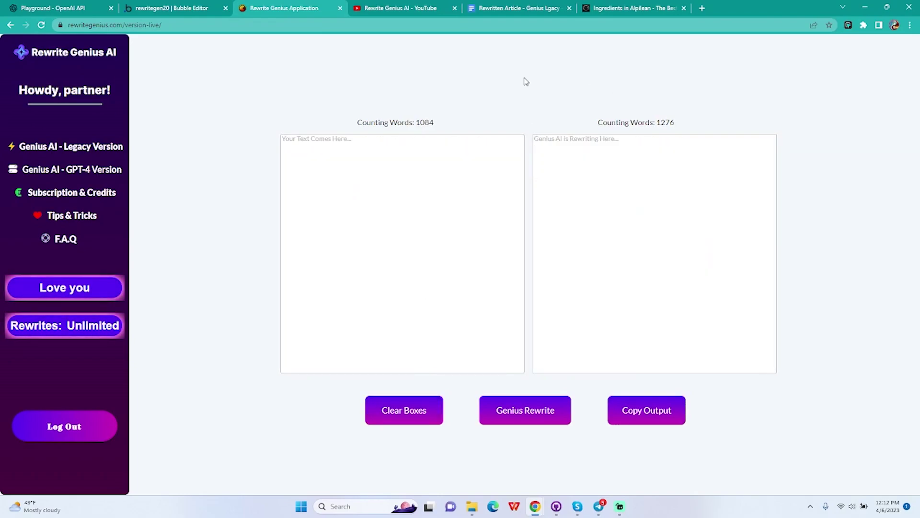
{"action": "left_click", "coordinate": [618, 8]}
{"action": "left_click", "coordinate": [515, 9]}
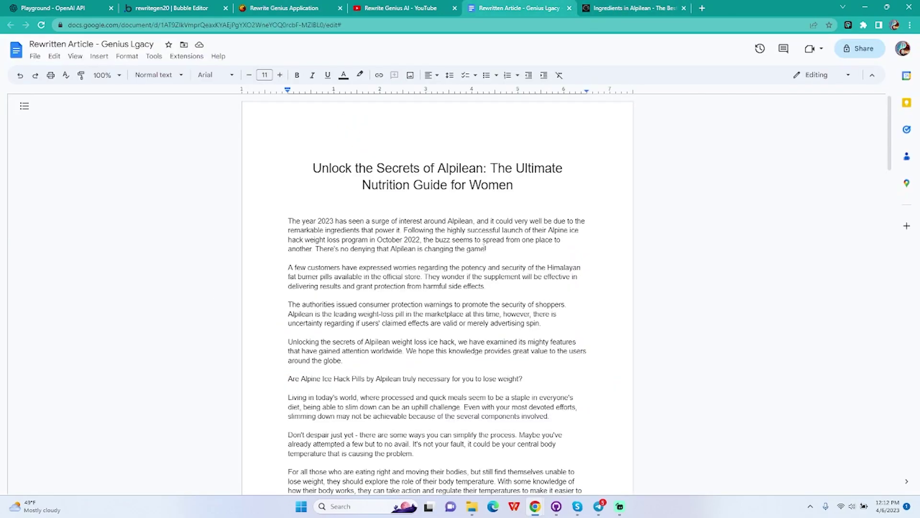
Scroll through the four-page Rewritten Article down to its conclusion.
{"action": "scroll", "coordinate": [405, 226], "scroll_direction": "down", "scroll_amount": 3}
{"action": "scroll", "coordinate": [405, 225], "scroll_direction": "up", "scroll_amount": 3}
{"action": "scroll", "coordinate": [356, 240], "scroll_direction": "down", "scroll_amount": 4}
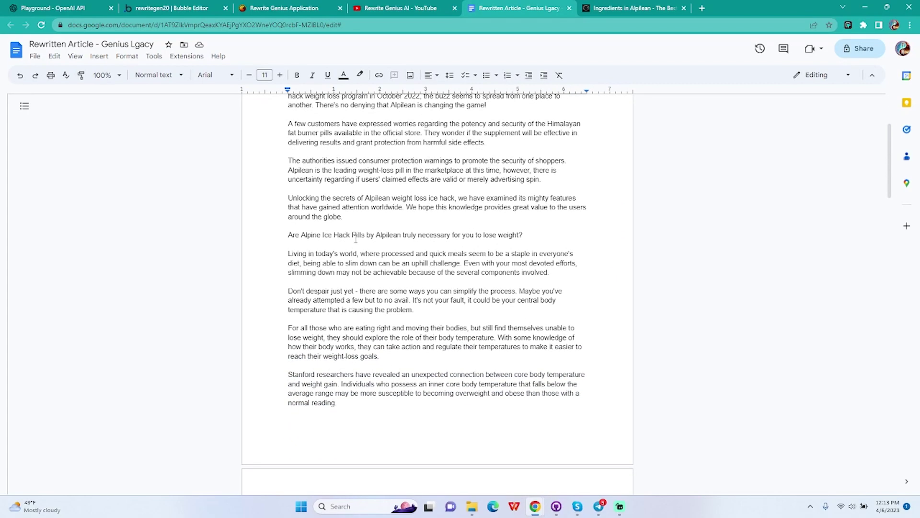
{"action": "scroll", "coordinate": [355, 240], "scroll_direction": "down", "scroll_amount": 10}
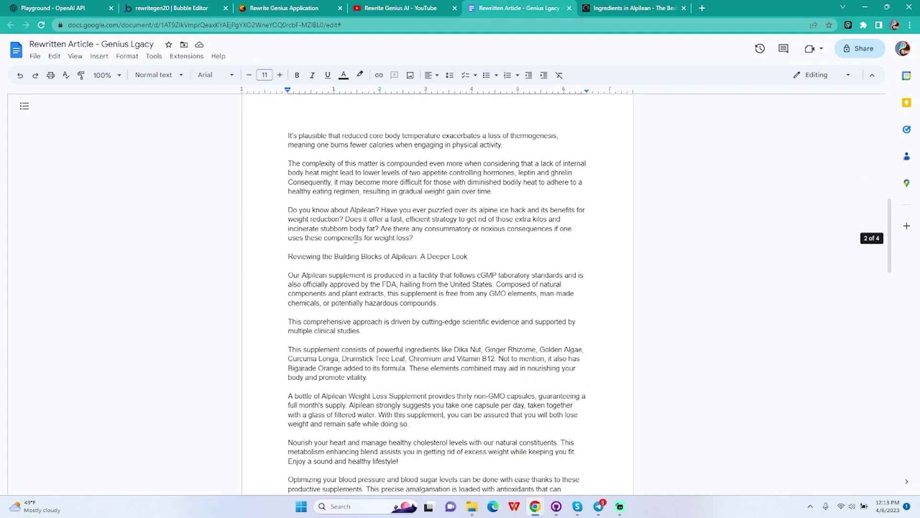
{"action": "scroll", "coordinate": [356, 240], "scroll_direction": "down", "scroll_amount": 6}
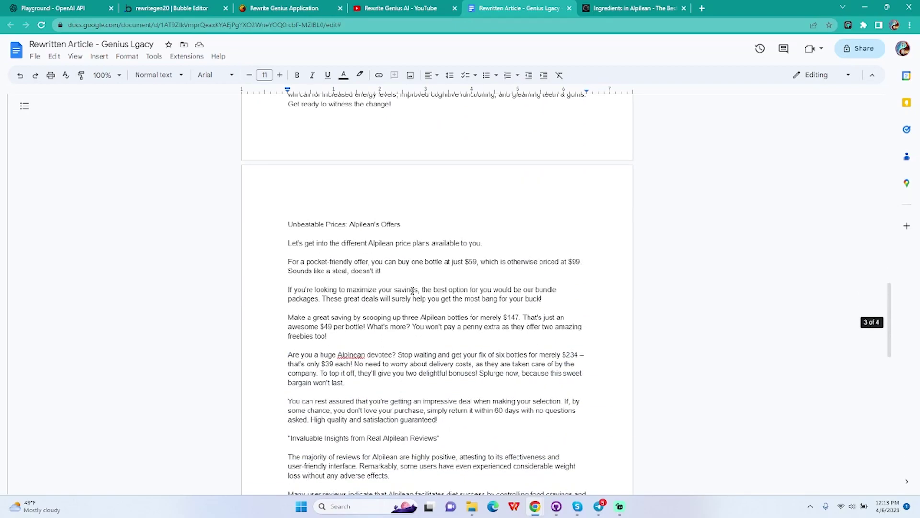
{"action": "scroll", "coordinate": [413, 291], "scroll_direction": "down", "scroll_amount": 2}
{"action": "scroll", "coordinate": [413, 299], "scroll_direction": "down", "scroll_amount": 12}
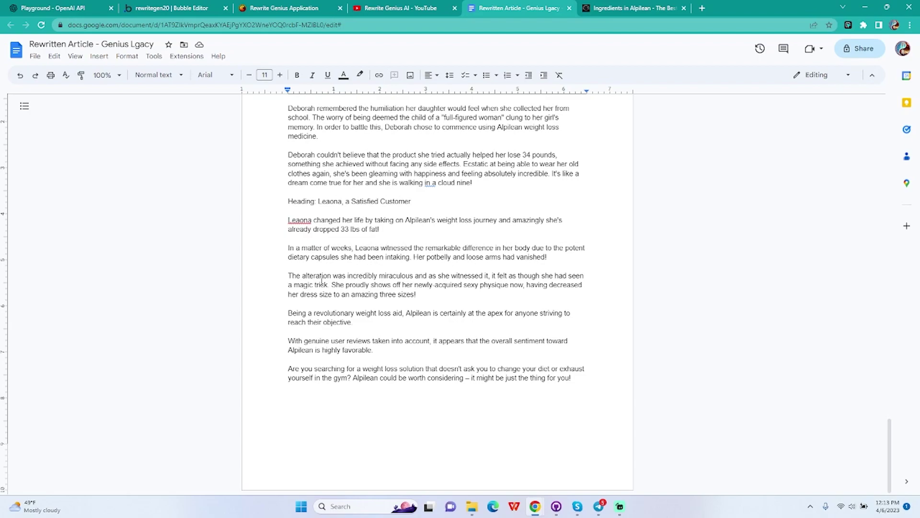
Reload the rewriter and type 'Two words' test text to check the input word count.
{"action": "left_click", "coordinate": [325, 5]}
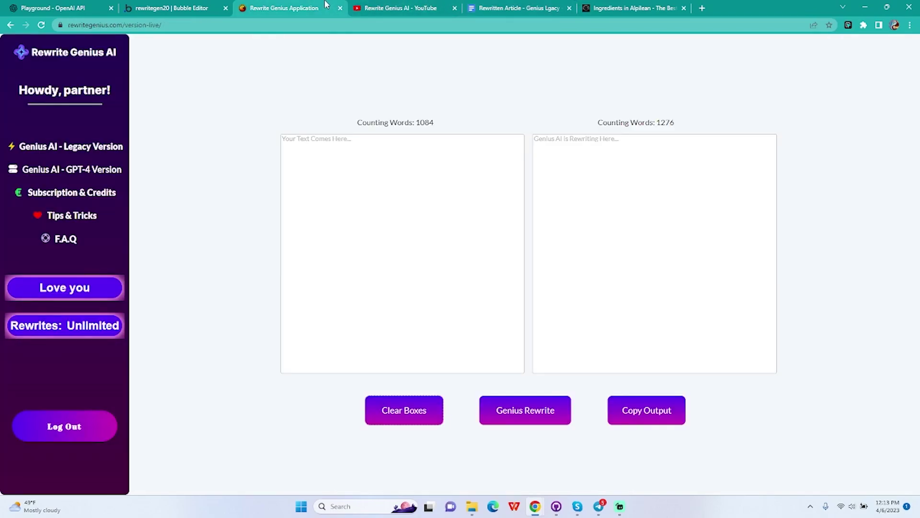
{"action": "left_click", "coordinate": [316, 190]}
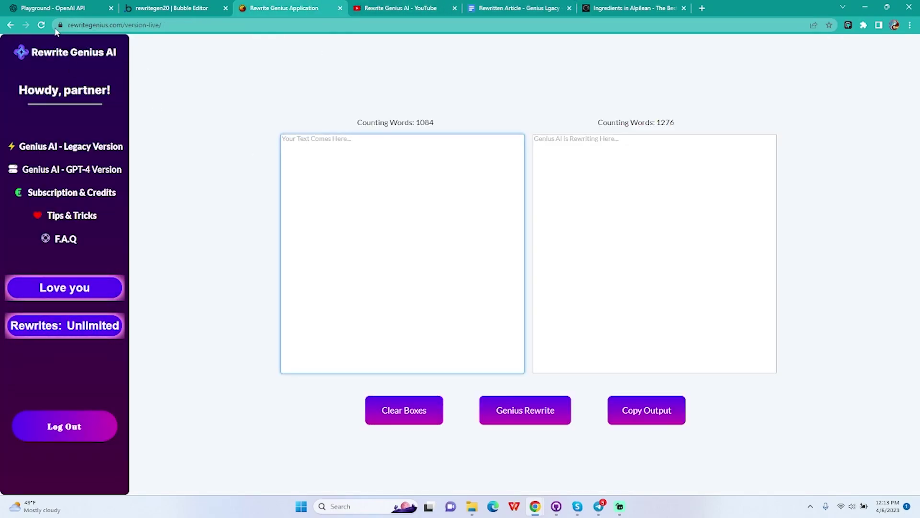
{"action": "left_click", "coordinate": [623, 258]}
{"action": "left_click", "coordinate": [392, 157]}
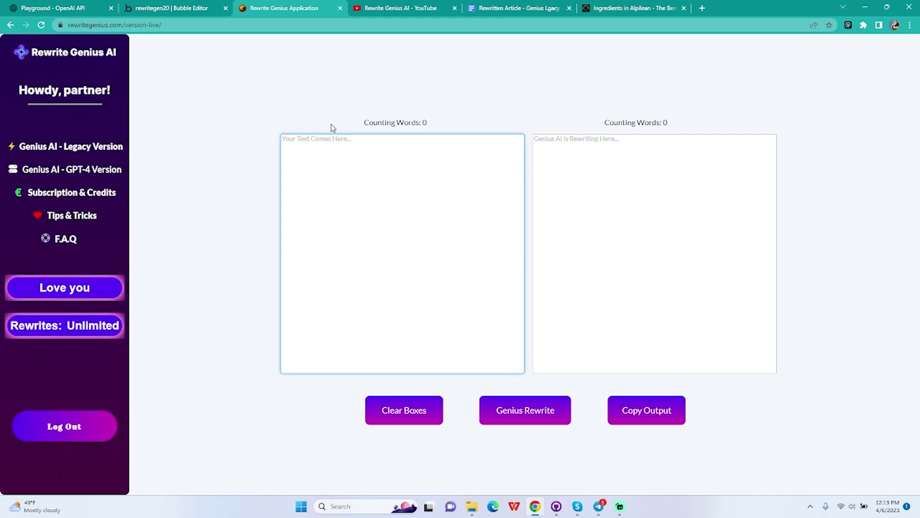
{"action": "type", "text": "Two words"}
{"action": "left_click", "coordinate": [526, 410]}
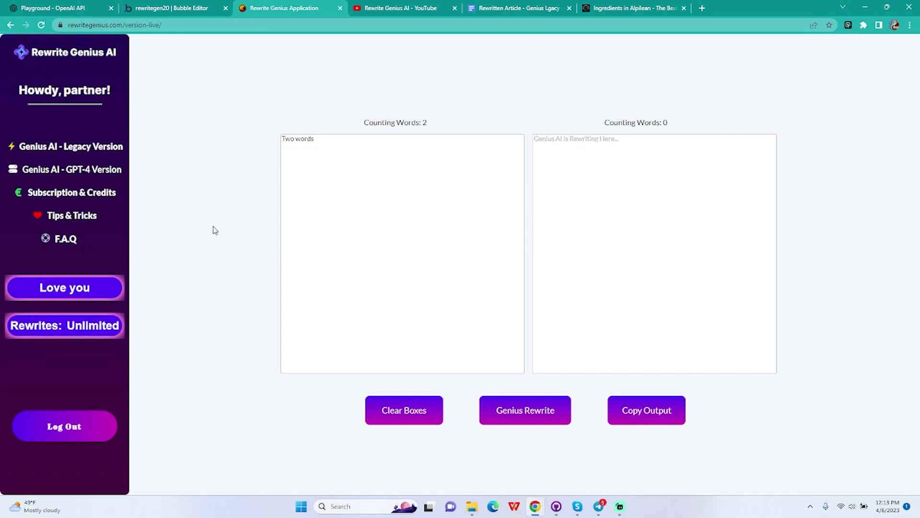
Replace the test text with 'I have three' and rewrite it into 'I'm the proud owner of three.'.
{"action": "left_click_drag", "start_coordinate": [382, 162], "coordinate": [264, 157]}
{"action": "key", "text": "Right"}
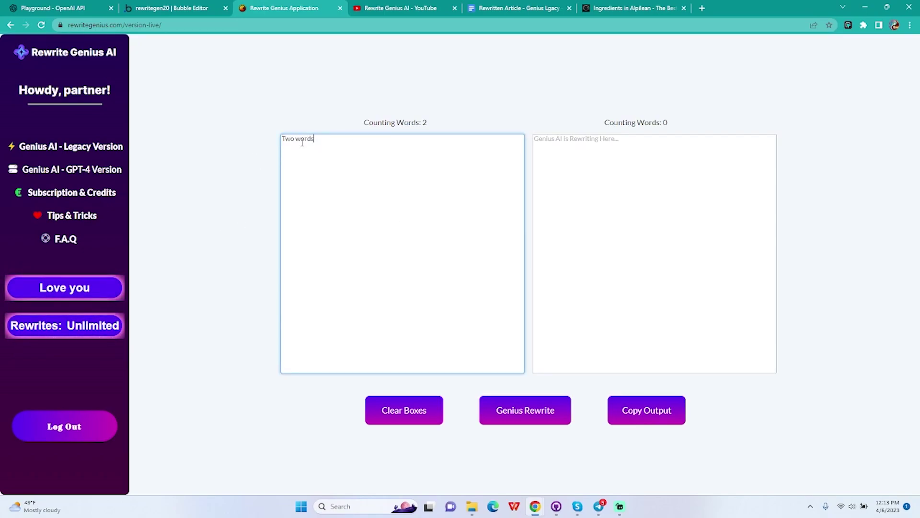
{"action": "key", "text": "ctrl+a"}
{"action": "left_click", "coordinate": [357, 148]}
{"action": "triple_click", "coordinate": [283, 143]}
{"action": "key", "text": "BackSpace"}
{"action": "type", "text": "I have three"}
{"action": "left_click", "coordinate": [502, 409]}
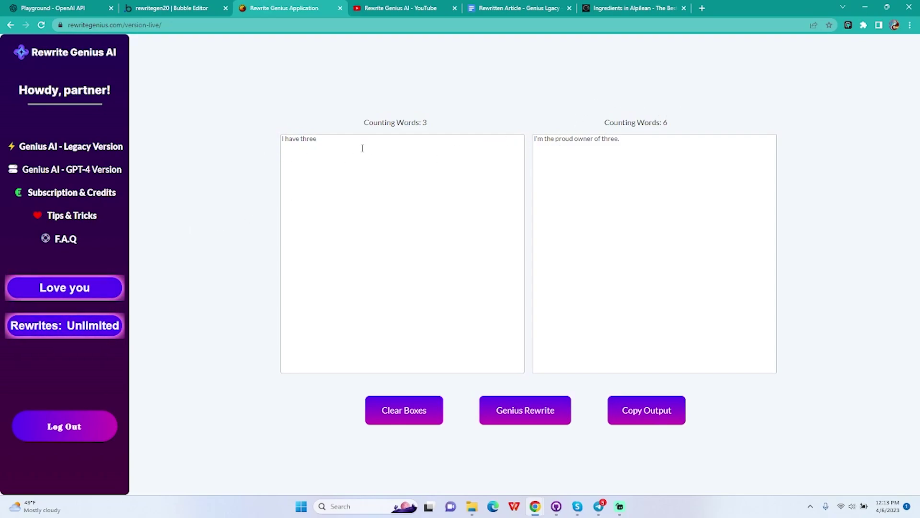
{"action": "left_click_drag", "start_coordinate": [364, 145], "coordinate": [234, 130]}
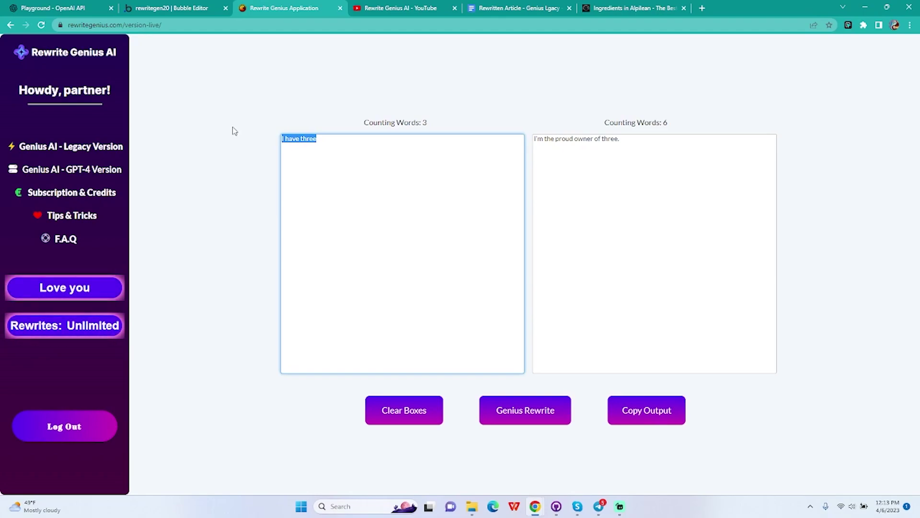
Replace 'I have three' with 'I am the owner of tesla' and Genius Rewrite it.
{"action": "left_click", "coordinate": [366, 178]}
{"action": "left_click_drag", "start_coordinate": [331, 142], "coordinate": [284, 145]}
{"action": "left_click", "coordinate": [339, 141]}
{"action": "left_click_drag", "start_coordinate": [339, 140], "coordinate": [301, 140]}
{"action": "left_click", "coordinate": [341, 141]}
{"action": "left_click_drag", "start_coordinate": [342, 142], "coordinate": [254, 148]}
{"action": "type", "text": "I am the owner of tesla"}
{"action": "left_click", "coordinate": [267, 92]}
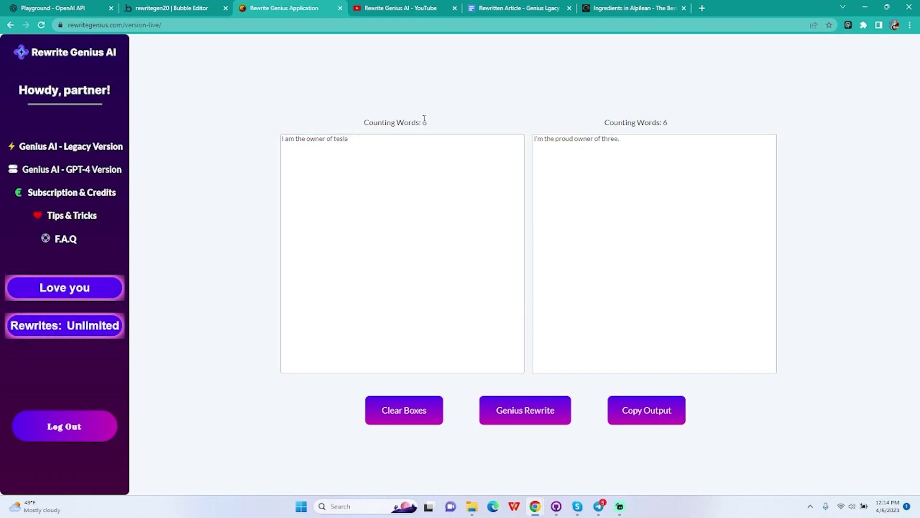
{"action": "left_click", "coordinate": [530, 418]}
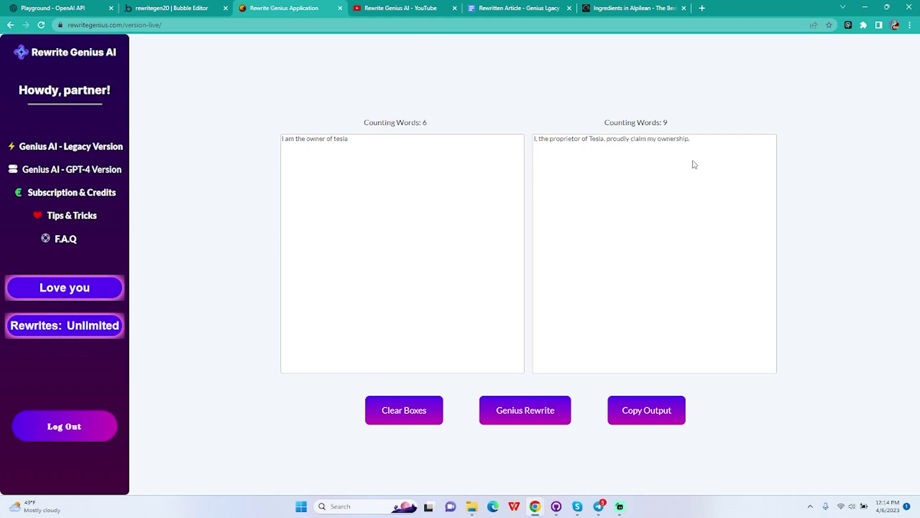
Rerun the rewrite on 'I am the owner of tesla.' for a 47-word output, then select both texts.
{"action": "left_click", "coordinate": [364, 142]}
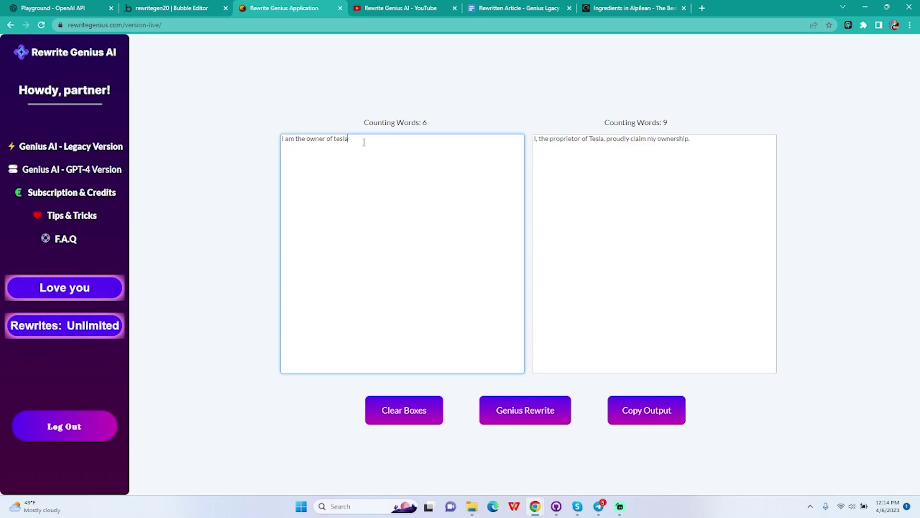
{"action": "left_click", "coordinate": [530, 411]}
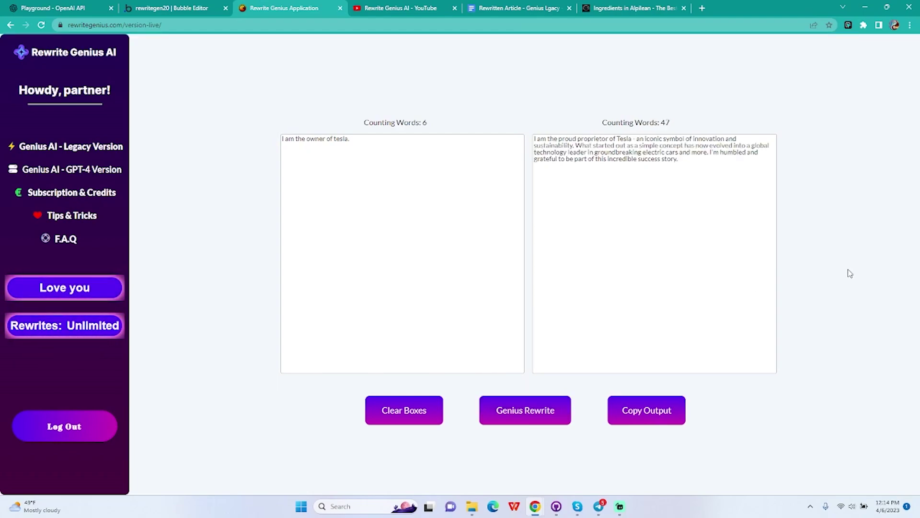
{"action": "left_click", "coordinate": [396, 142]}
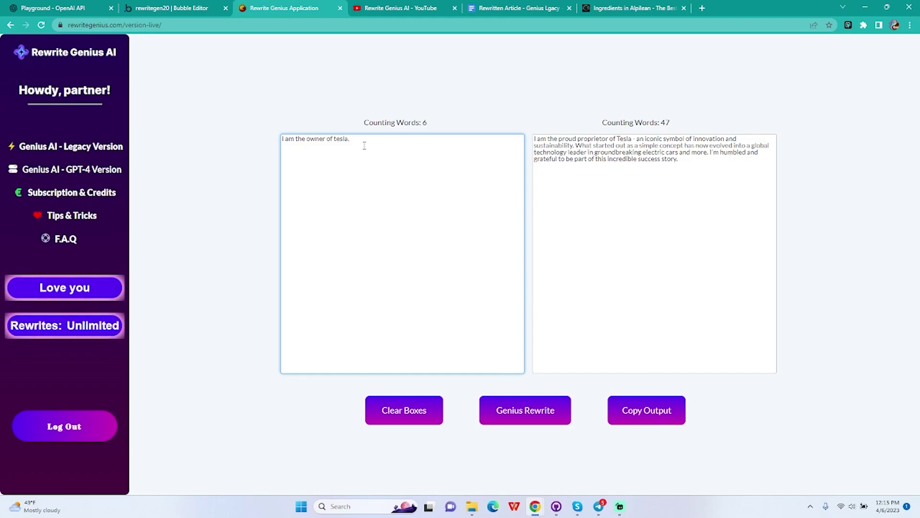
{"action": "left_click", "coordinate": [691, 167]}
{"action": "left_click_drag", "start_coordinate": [691, 167], "coordinate": [526, 99]}
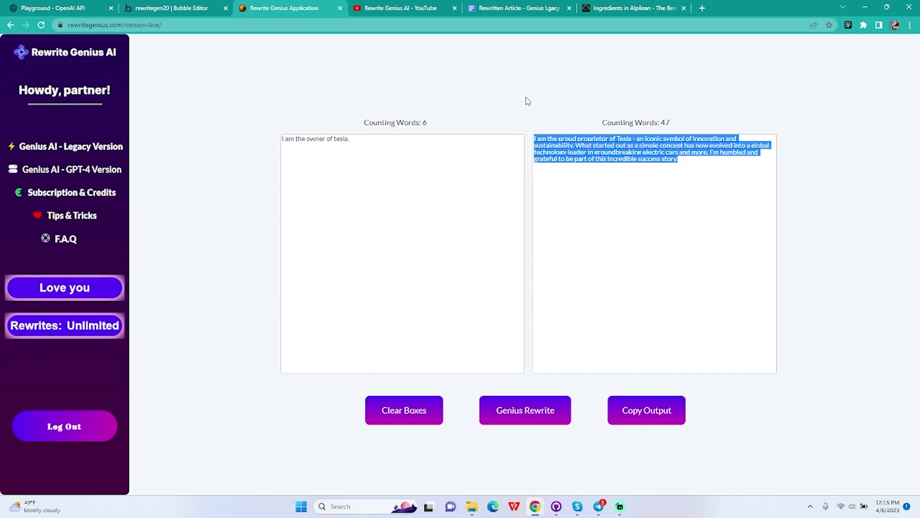
{"action": "left_click", "coordinate": [614, 183]}
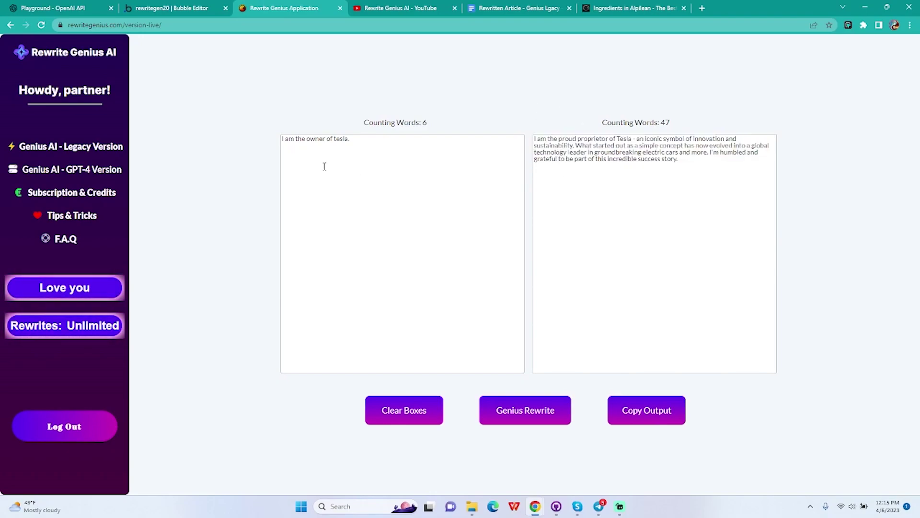
{"action": "left_click_drag", "start_coordinate": [391, 153], "coordinate": [271, 147]}
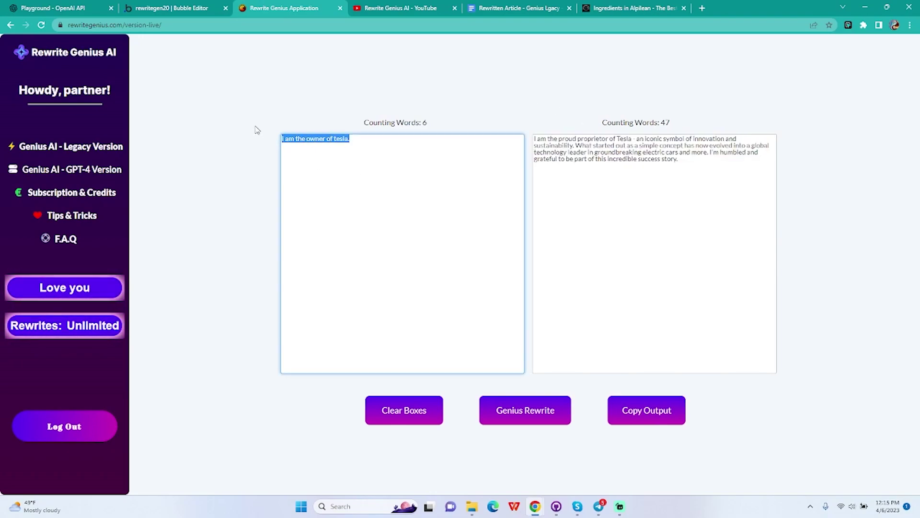
{"action": "left_click", "coordinate": [254, 128]}
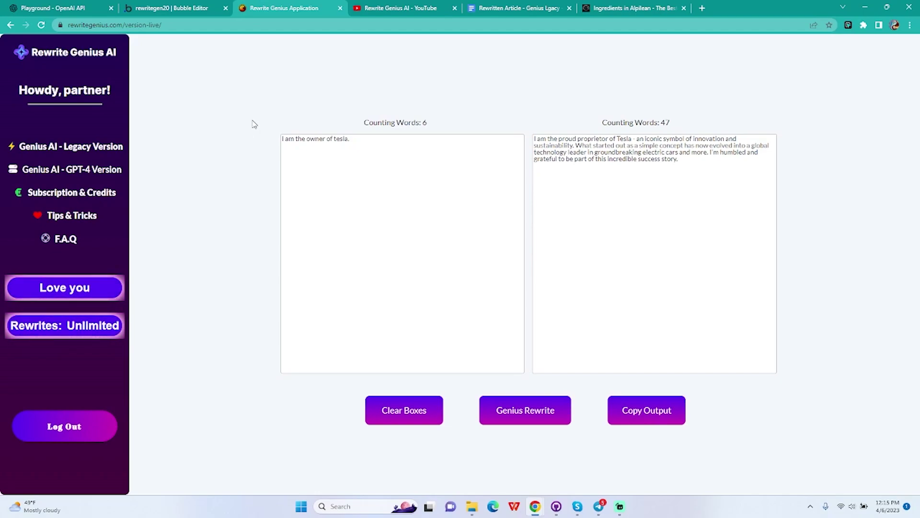
{"action": "triple_click", "coordinate": [370, 152]}
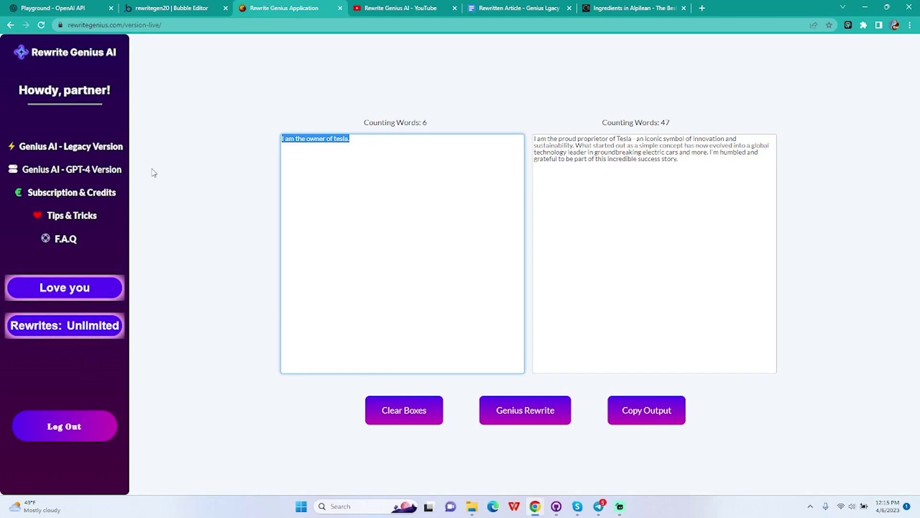
Scroll back over the Rewritten Article document, then return to the Ingredients in Alpilean tab.
{"action": "left_click", "coordinate": [519, 8]}
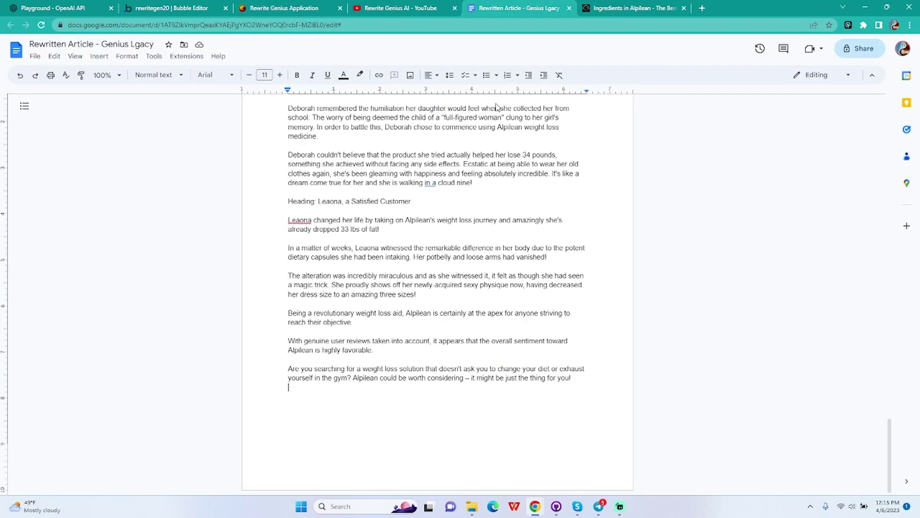
{"action": "left_click_drag", "start_coordinate": [412, 206], "coordinate": [287, 201]}
{"action": "scroll", "coordinate": [464, 238], "scroll_direction": "up", "scroll_amount": 15}
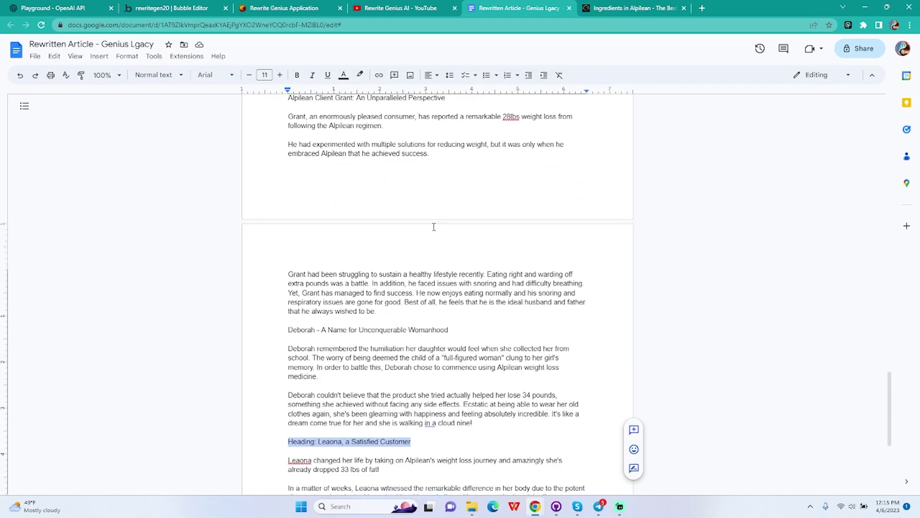
{"action": "scroll", "coordinate": [464, 239], "scroll_direction": "down", "scroll_amount": 2}
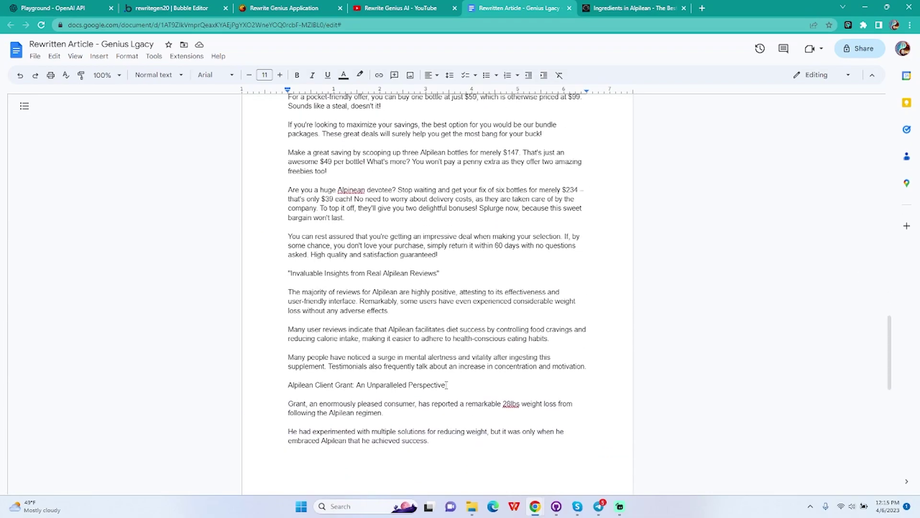
{"action": "scroll", "coordinate": [413, 331], "scroll_direction": "up", "scroll_amount": 20}
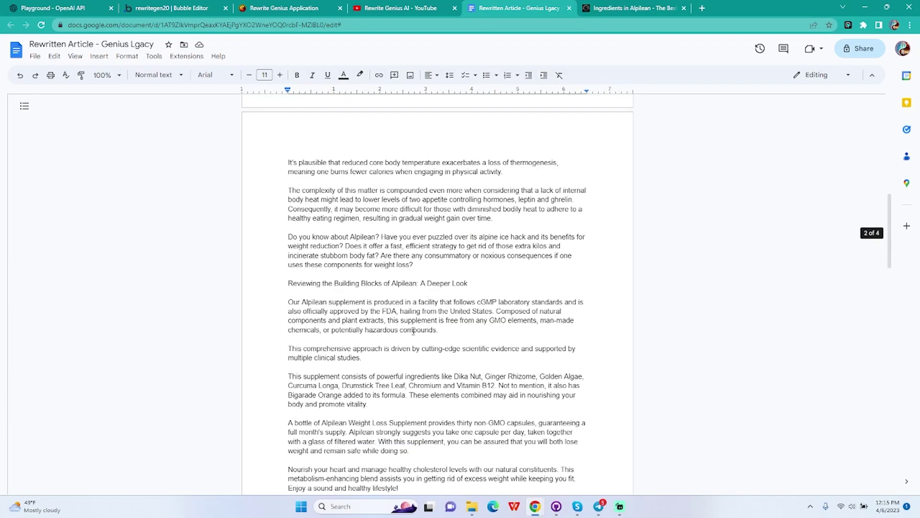
{"action": "scroll", "coordinate": [413, 331], "scroll_direction": "up", "scroll_amount": 12}
{"action": "left_click", "coordinate": [605, 7]}
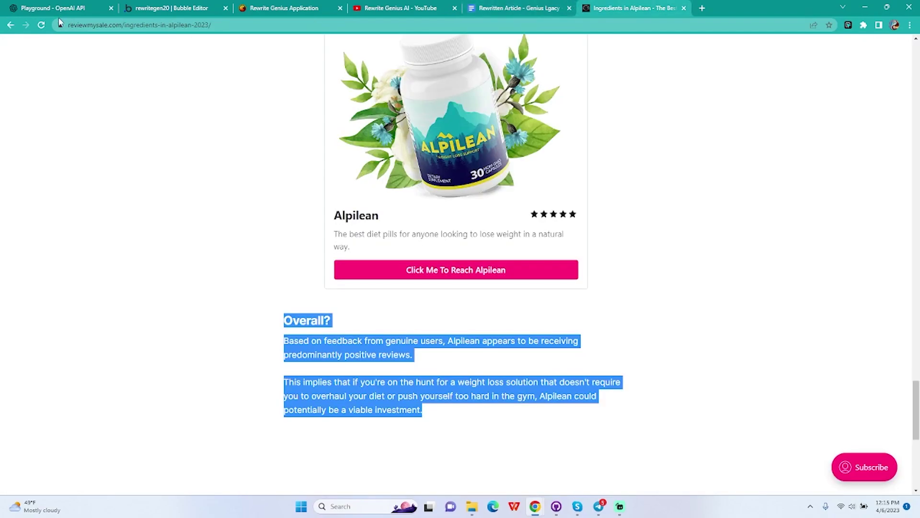
Copy the title 'The Best Article Rewriting Software in 2023 - Review' into the rewriter and rewrite it.
{"action": "left_click", "coordinate": [11, 25]}
{"action": "left_click", "coordinate": [532, 153]}
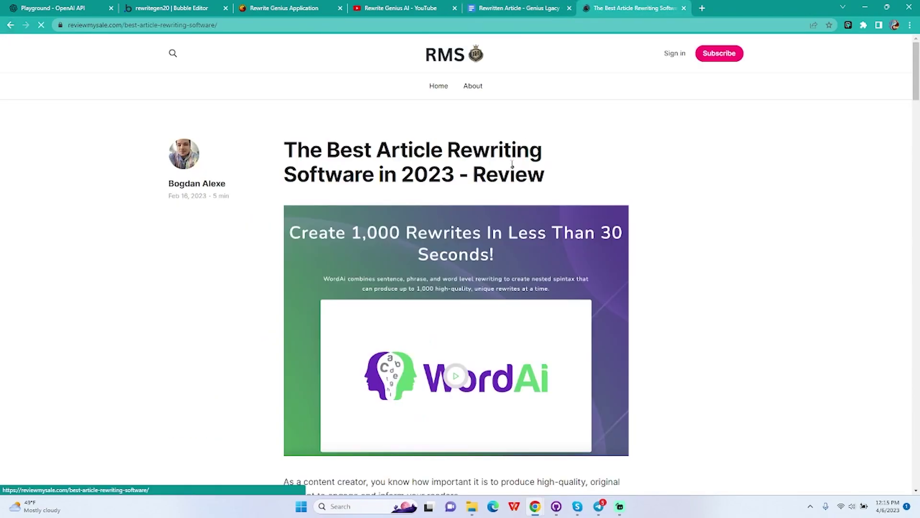
{"action": "left_click_drag", "start_coordinate": [571, 183], "coordinate": [273, 148]}
{"action": "key", "text": "ctrl+c"}
{"action": "left_click", "coordinate": [288, 7]}
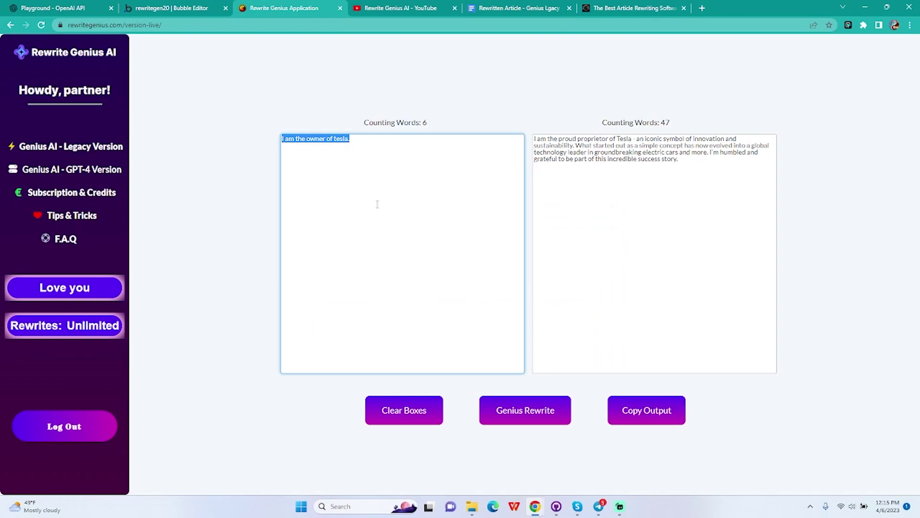
{"action": "key", "text": "ctrl+v"}
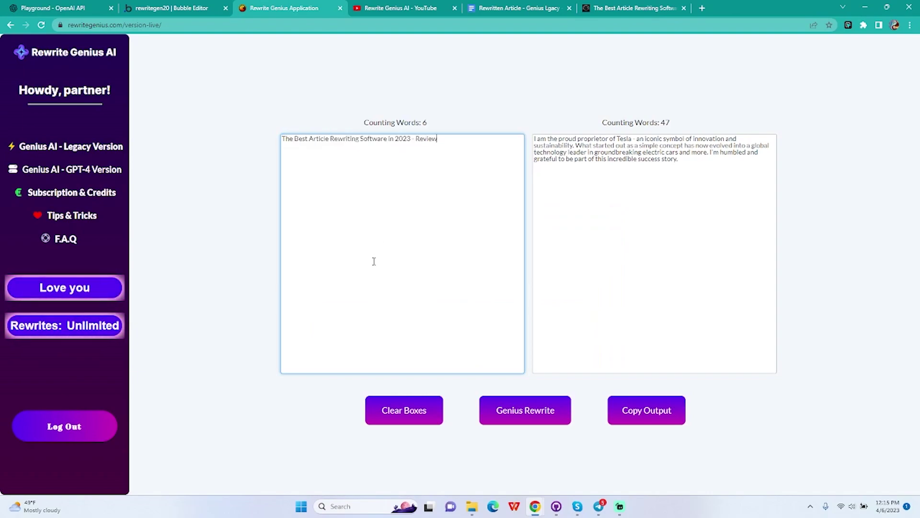
{"action": "left_click", "coordinate": [547, 417]}
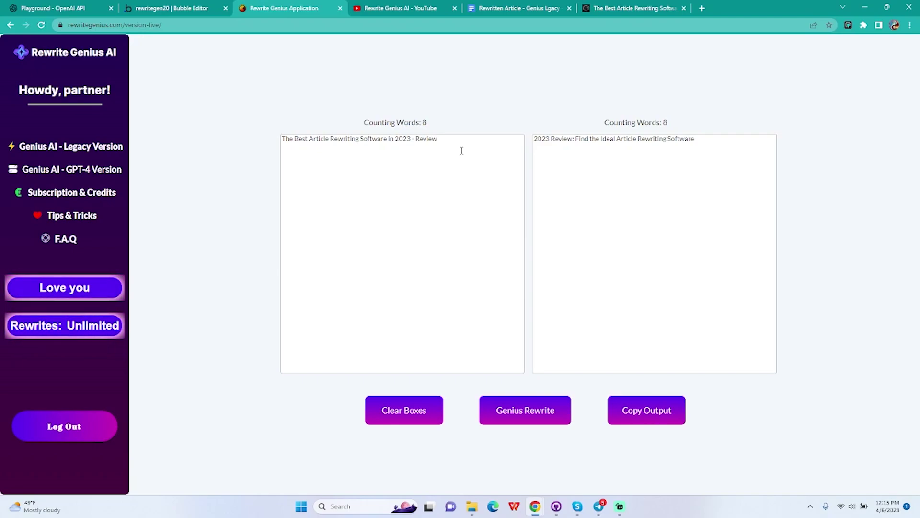
Add a period to the end of the title and rerun Genius Rewrite for a 45-word version.
{"action": "left_click", "coordinate": [462, 150]}
{"action": "type", "text": "."}
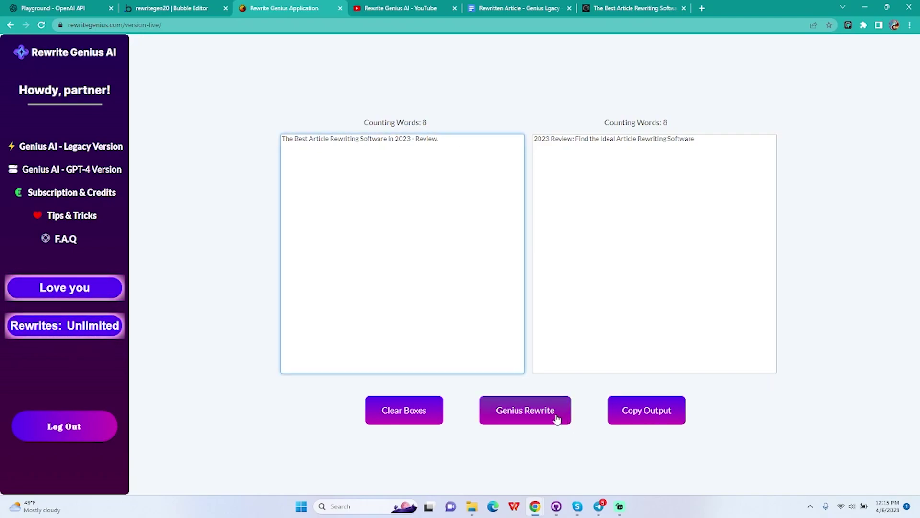
{"action": "left_click", "coordinate": [530, 413]}
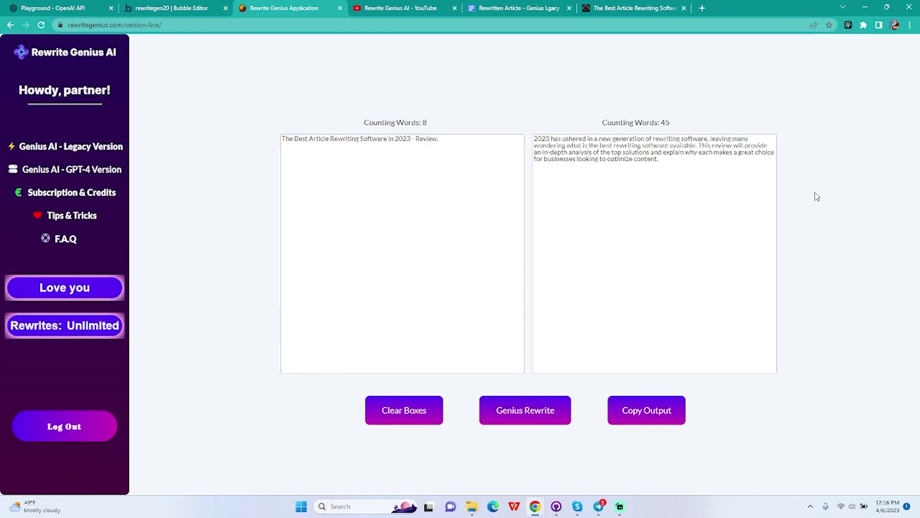
{"action": "left_click", "coordinate": [505, 156]}
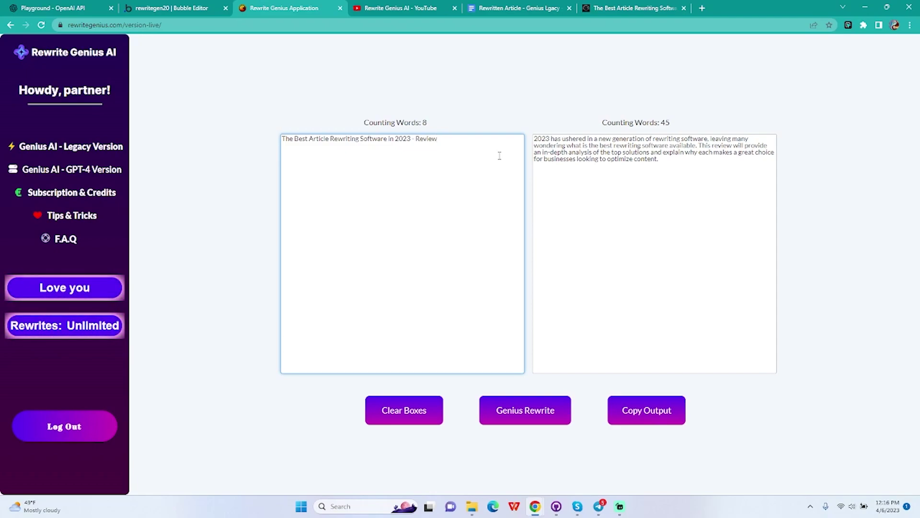
Clear the input and type notes: 'Always more than 2 words' and 'Always more than 18 words for a proper rewrite'.
{"action": "key", "text": "ctrl+a"}
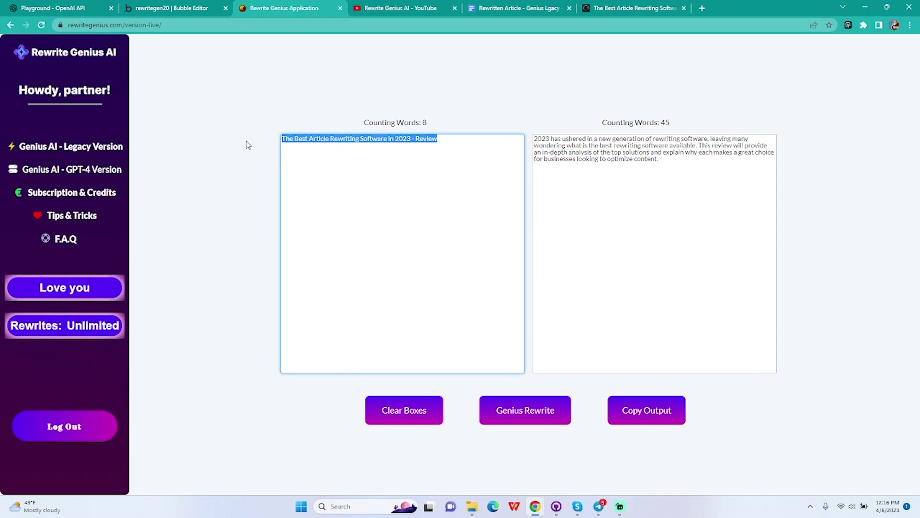
{"action": "key", "text": "BackSpace"}
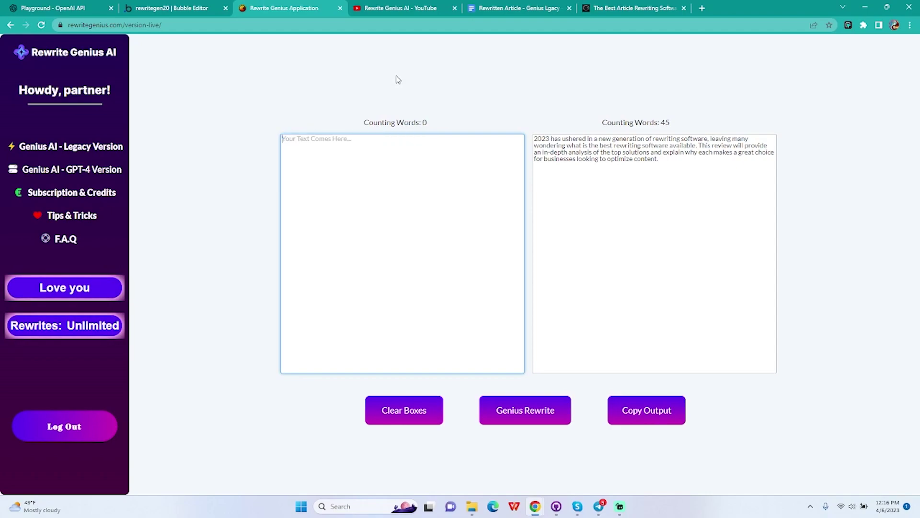
{"action": "type", "text": "Always more than 2 wards >"}
{"action": "key", "text": "BackSpace"}
{"action": "key", "text": "BackSpace"}
{"action": "key", "text": "BackSpace"}
{"action": "type", "text": "ords >"}
{"action": "key", "text": "Return"}
{"action": "type", "text": "Always more than"}
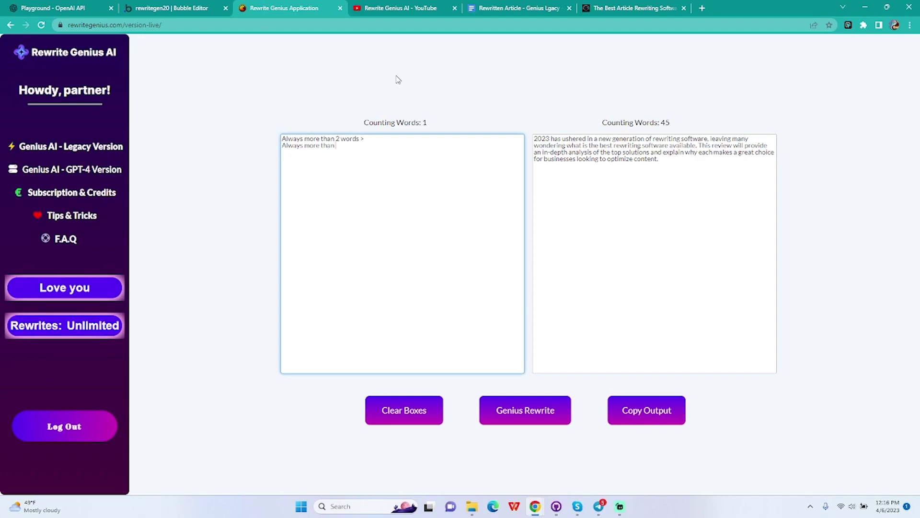
{"action": "type", "text": " 18 words for a proper rewrite >"}
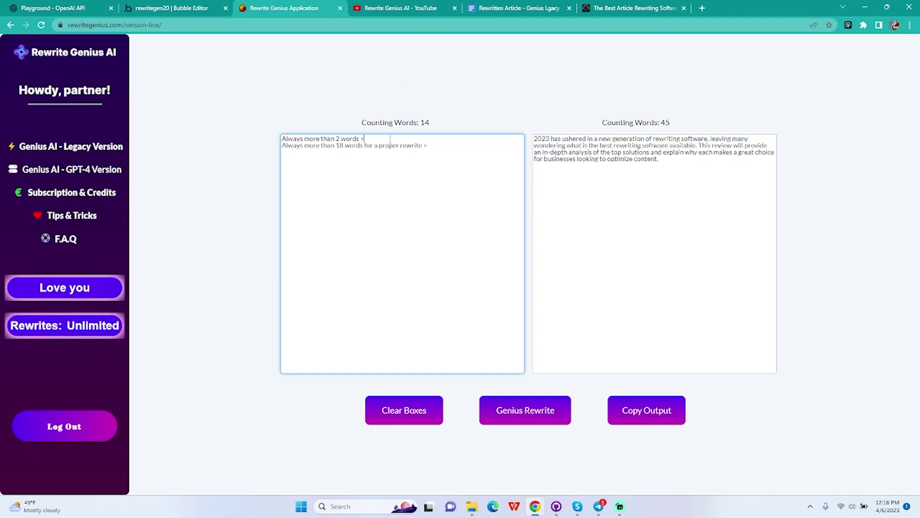
Refine the notes: over 2 words for a heading but under 10, and enough for AI context.
{"action": "key", "text": "BackSpace"}
{"action": "type", "text": "for a heading <"}
{"action": "key", "text": "BackSpace"}
{"action": "type", "text": "> but k"}
{"action": "type", "text": "s than 10"}
{"action": "type", "text": " < so that would be"}
{"action": "type", "text": " 0"}
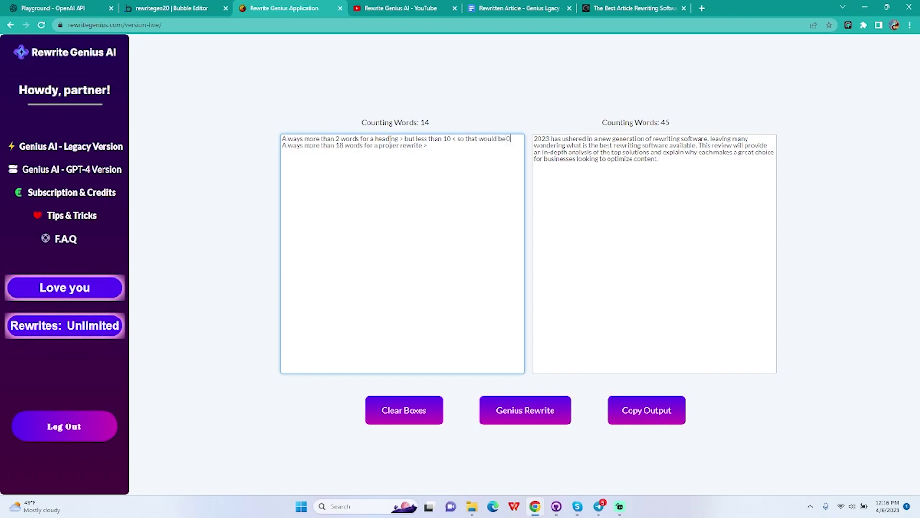
{"action": "type", "text": "9"}
{"action": "type", "text": " <"}
{"action": "type", "text": "for the AI to get"}
{"action": "type", "text": " context."}
Read the Tips & Tricks page, then return to the empty Genius AI - Legacy Version input box.
{"action": "left_click", "coordinate": [85, 216]}
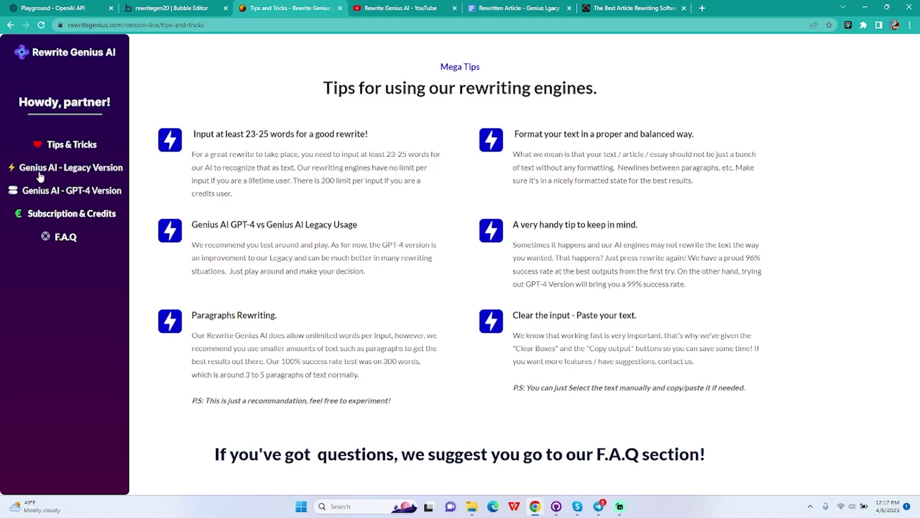
{"action": "left_click", "coordinate": [61, 169]}
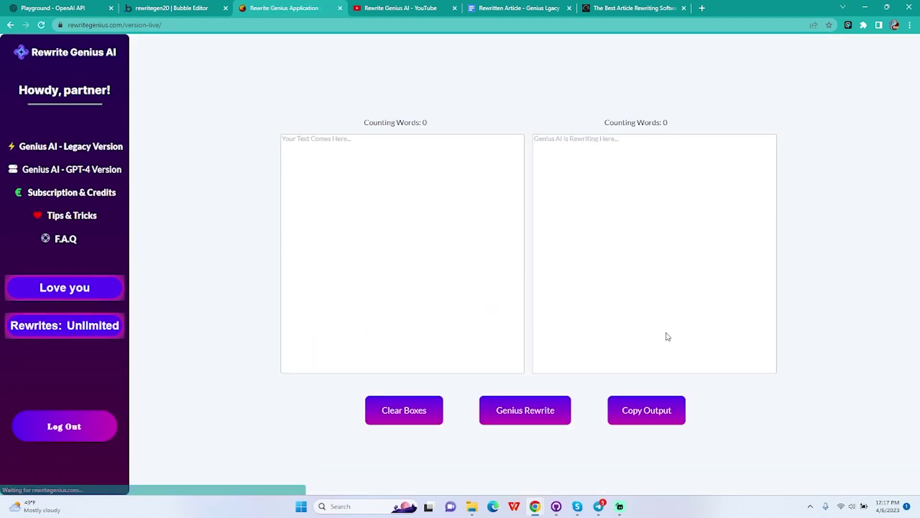
{"action": "left_click", "coordinate": [335, 228]}
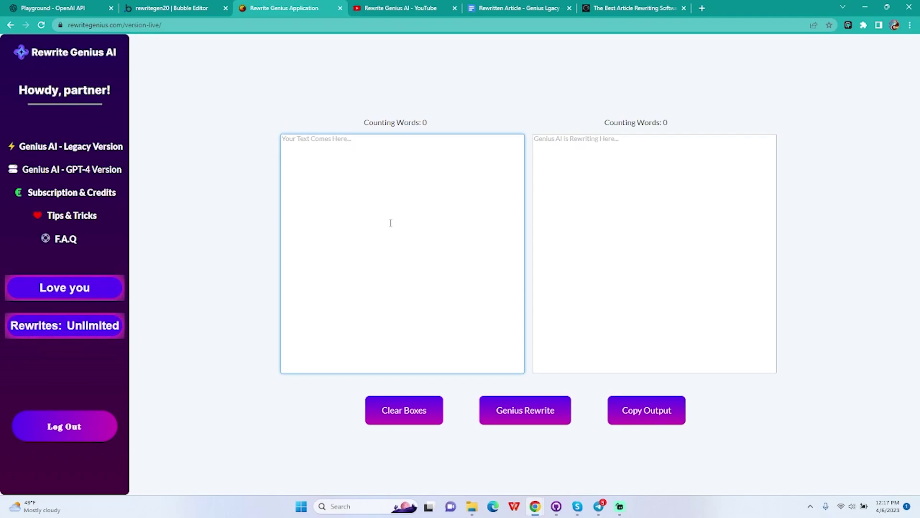
{"action": "left_click", "coordinate": [519, 7]}
{"action": "scroll", "coordinate": [481, 222], "scroll_direction": "down", "scroll_amount": 15}
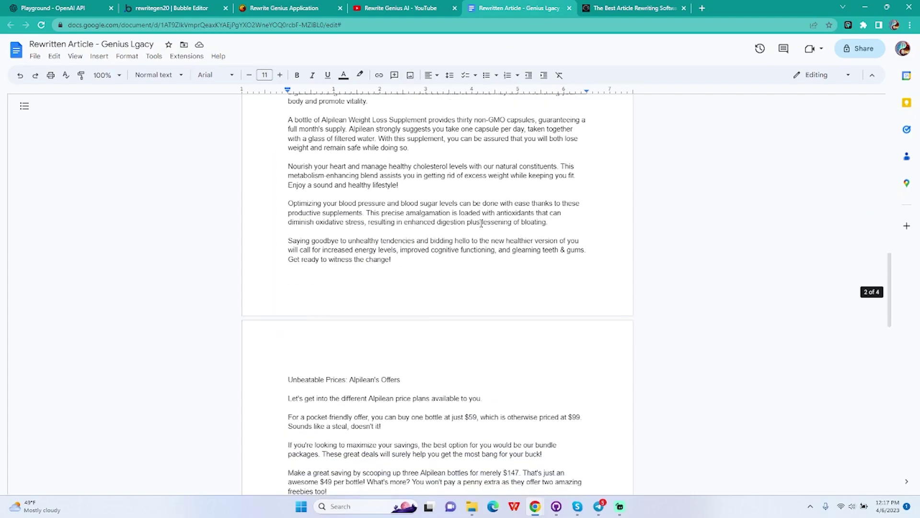
{"action": "scroll", "coordinate": [481, 223], "scroll_direction": "down", "scroll_amount": 20}
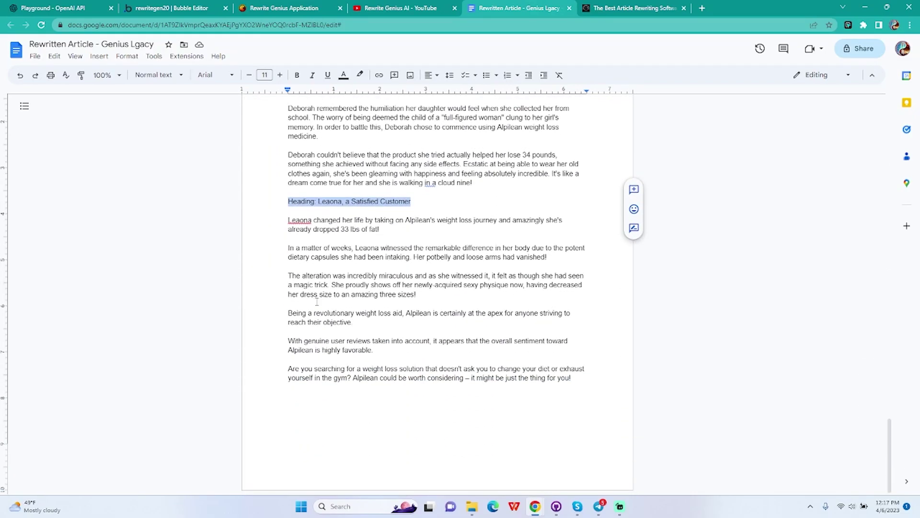
{"action": "left_click", "coordinate": [580, 320]}
{"action": "scroll", "coordinate": [581, 321], "scroll_direction": "up", "scroll_amount": 4}
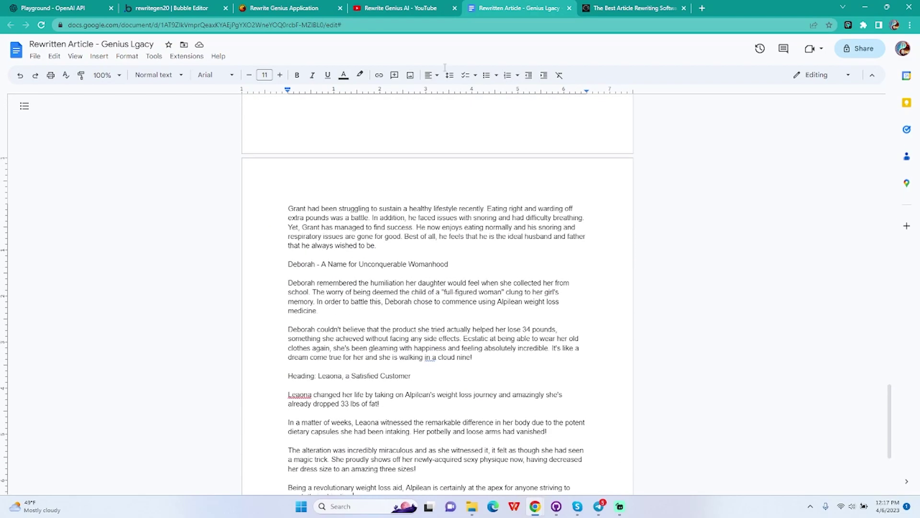
{"action": "left_click", "coordinate": [305, 6]}
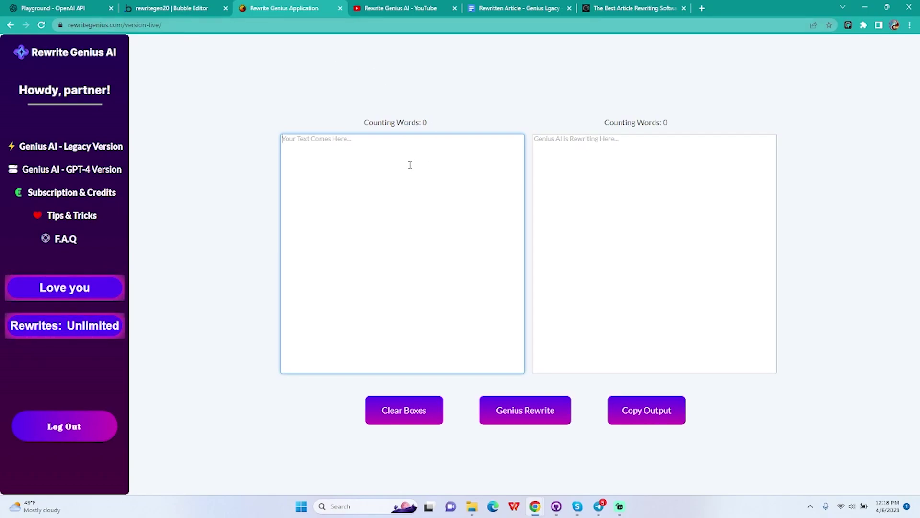
Show the Subscription & Credits page with the 1$ trial, 29$ credits and 249$ lifetime plans.
{"action": "left_click", "coordinate": [79, 190]}
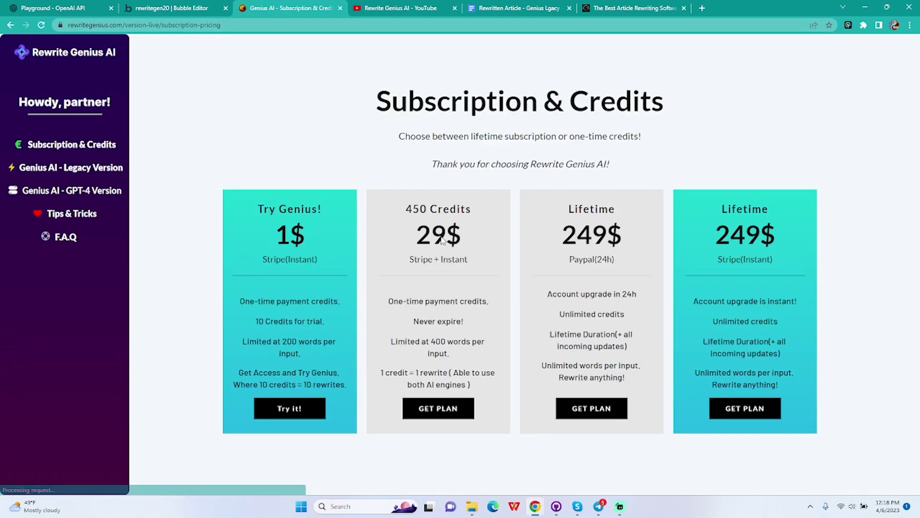